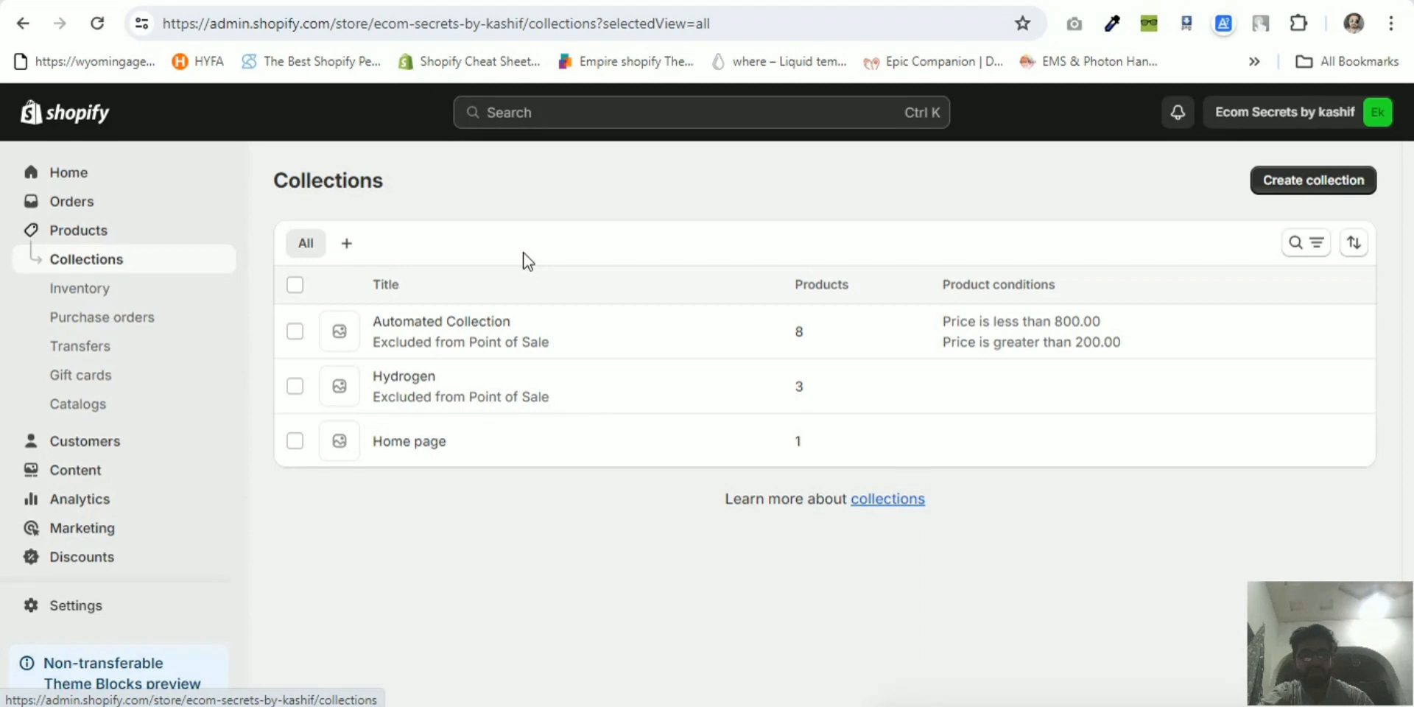
# View the store's product list, then return to the collections list.
pyautogui.click(82, 232)
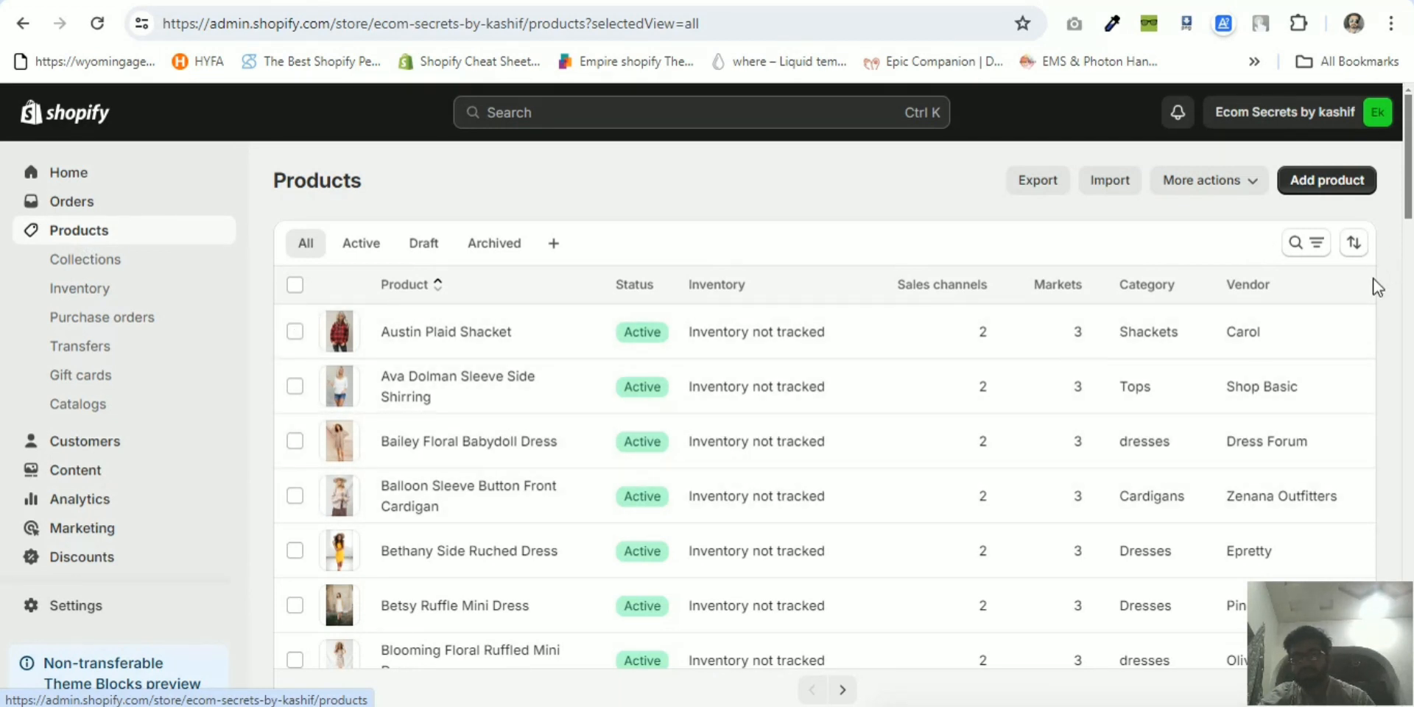
pyautogui.moveTo(1408, 210)
pyautogui.mouseDown()
pyautogui.moveTo(1406, 252)
pyautogui.moveTo(1413, 192)
pyautogui.mouseUp()
pyautogui.click(137, 263)
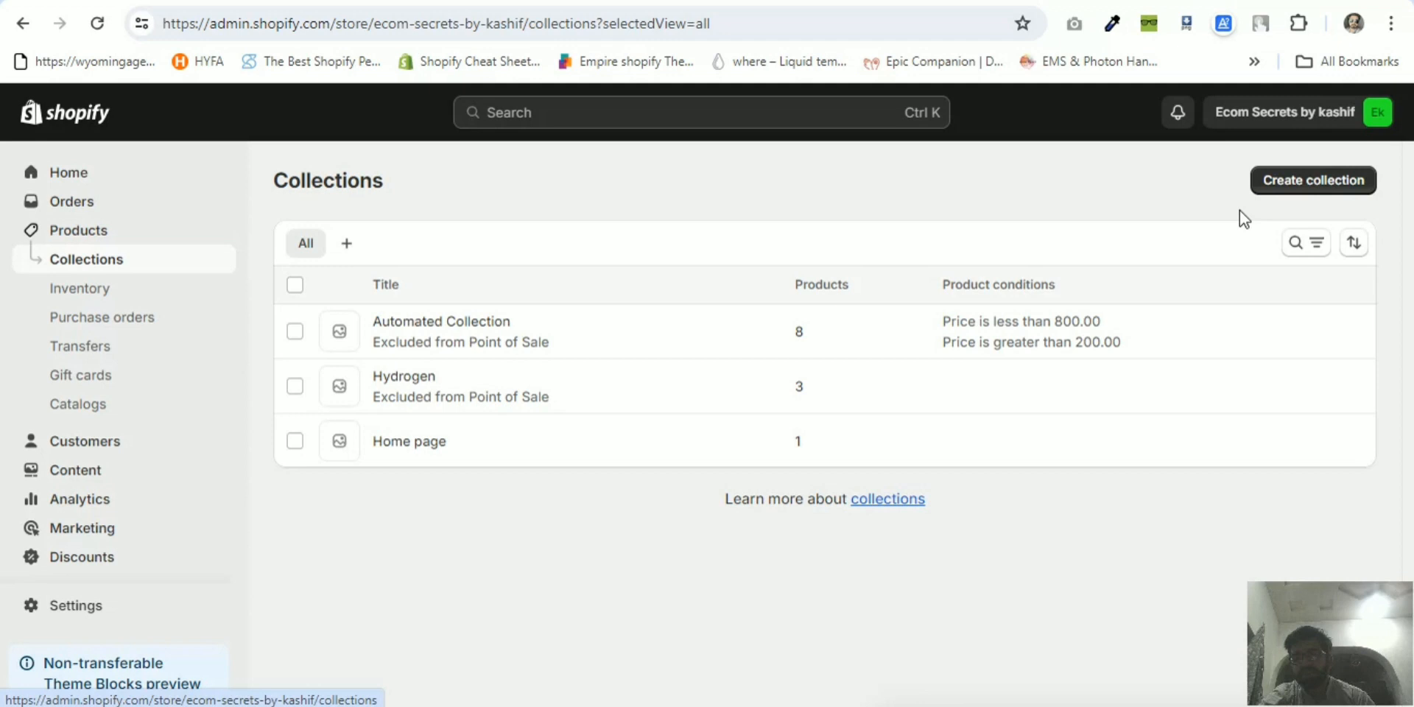
# Start a new collection and title it T Shirt.
pyautogui.click(1298, 193)
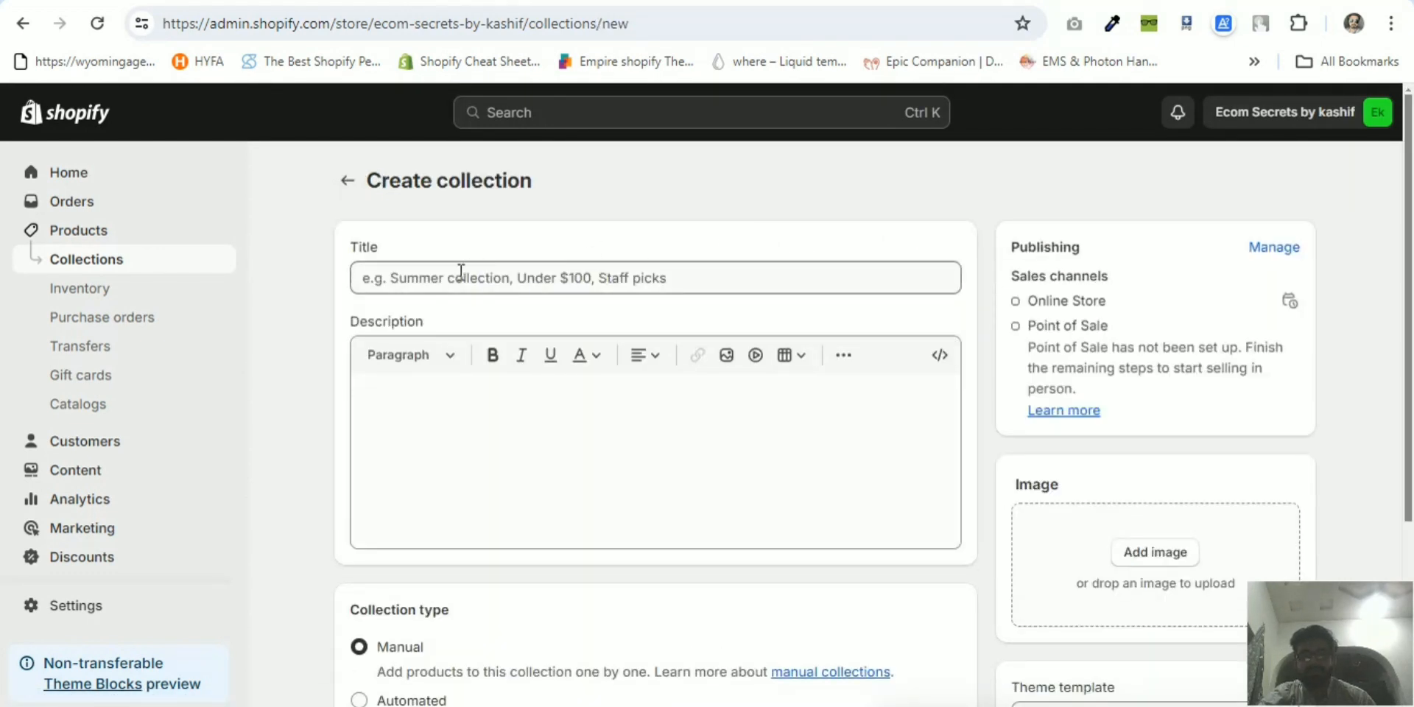
pyautogui.click(623, 280)
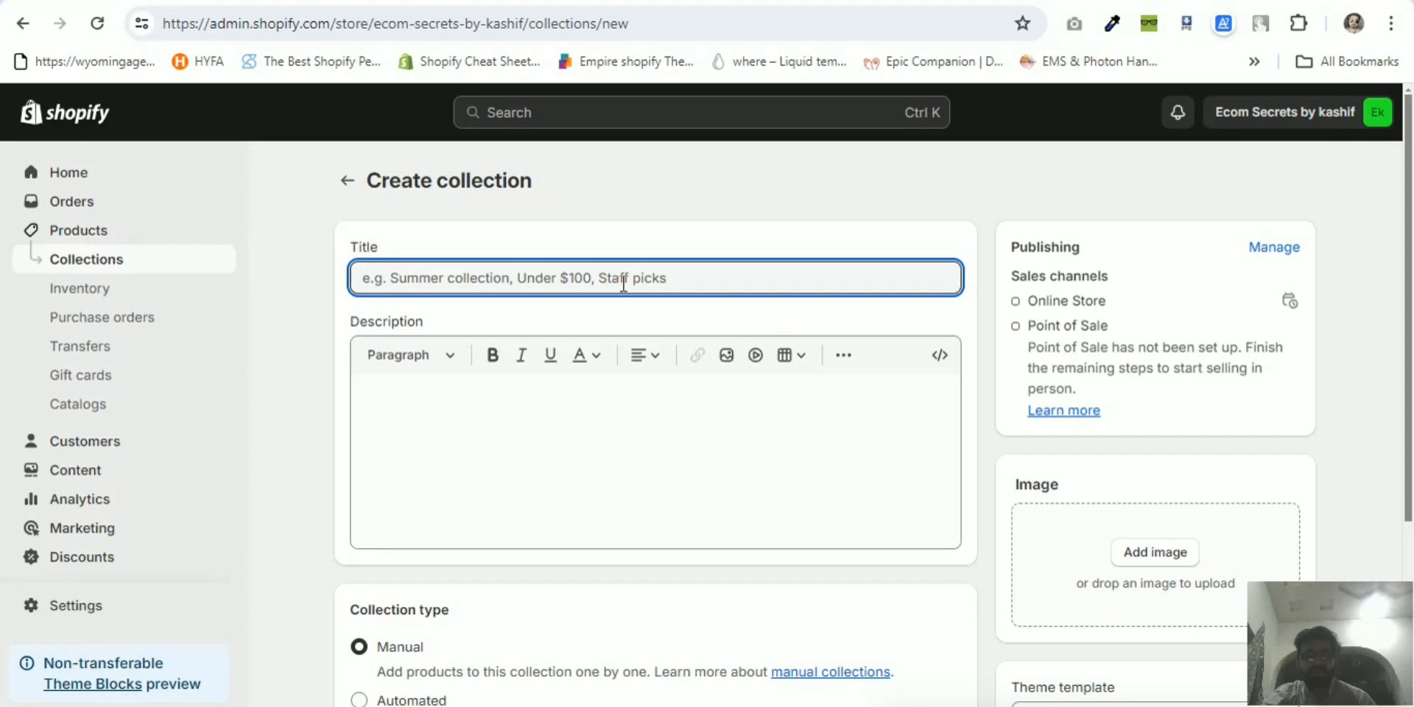
pyautogui.write('T Shirt')
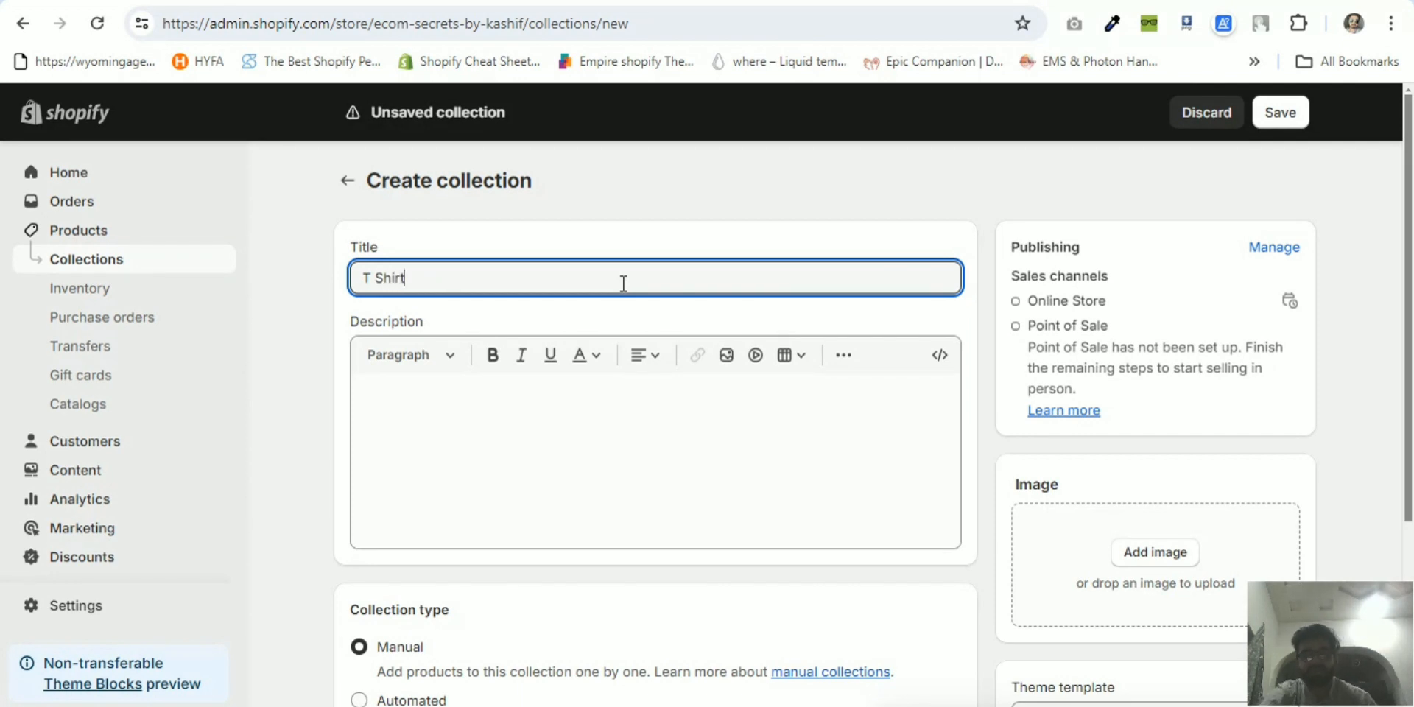
pyautogui.click(627, 326)
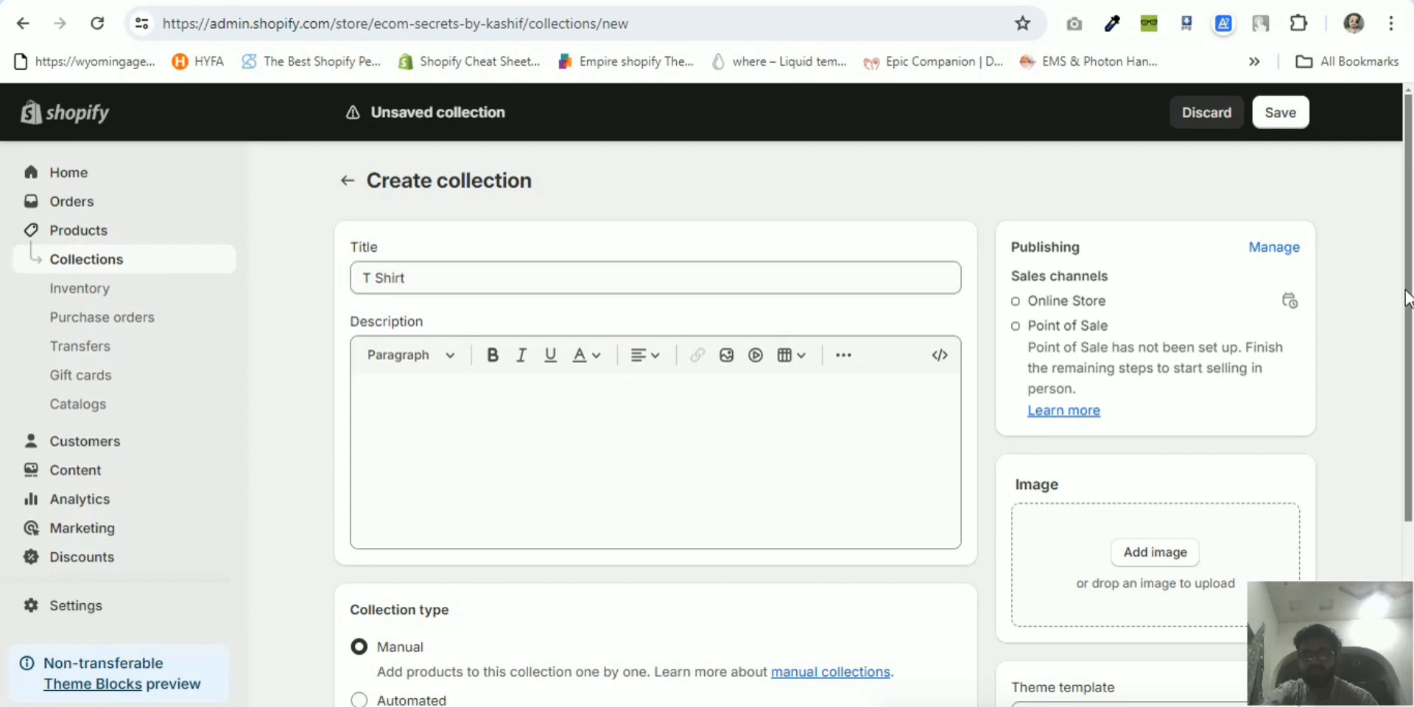
# Upload pexels-mart-production-7679453.jpg from the Downloads folder as the collection's image.
pyautogui.moveTo(1407, 298); pyautogui.dragTo(1407, 327)
pyautogui.click(678, 360)
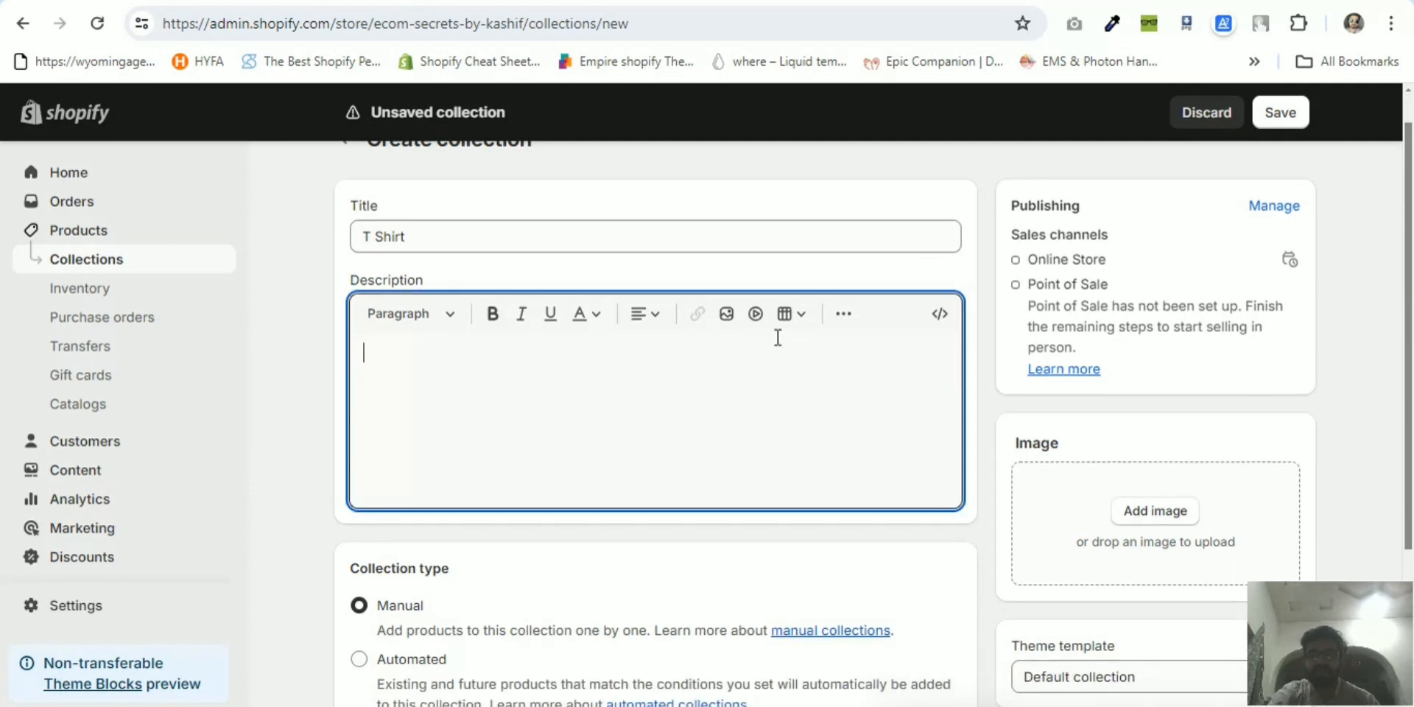
pyautogui.moveTo(1410, 306); pyautogui.dragTo(1383, 404)
pyautogui.click(1088, 374)
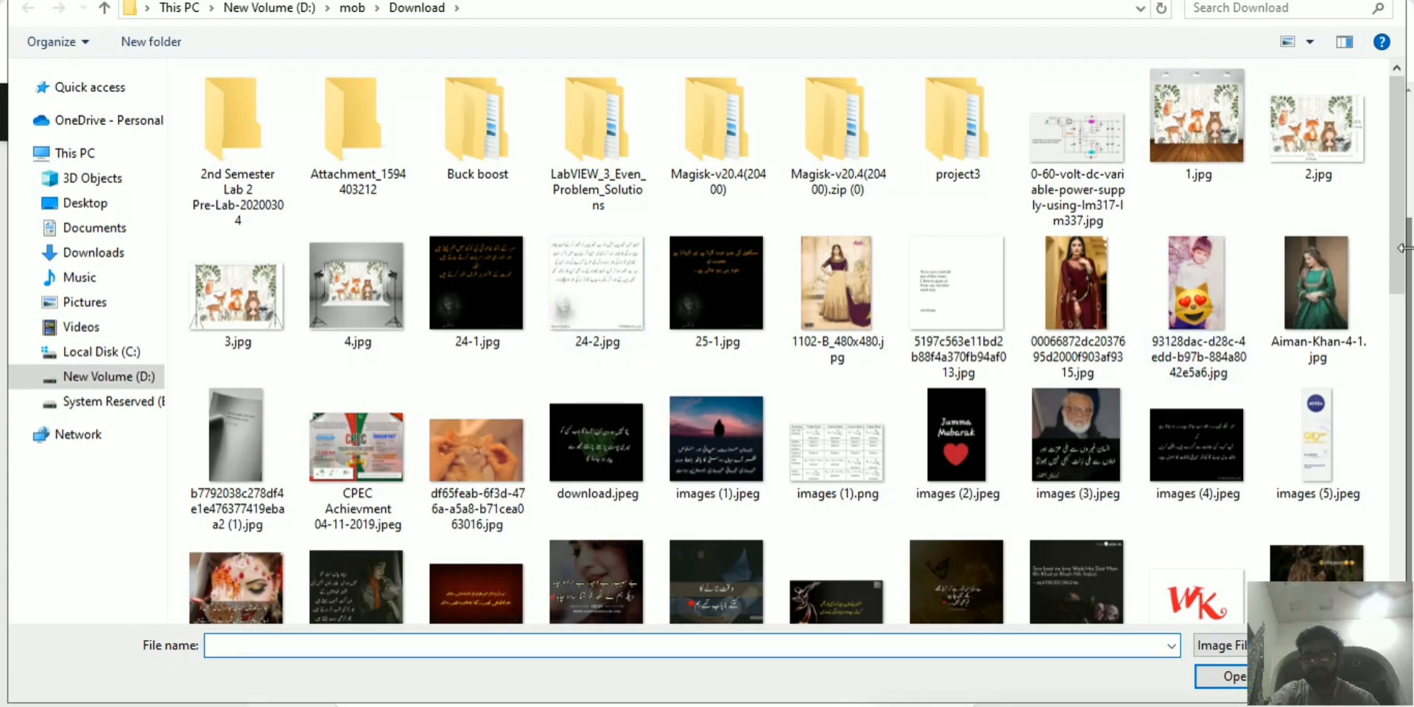
pyautogui.click(80, 207)
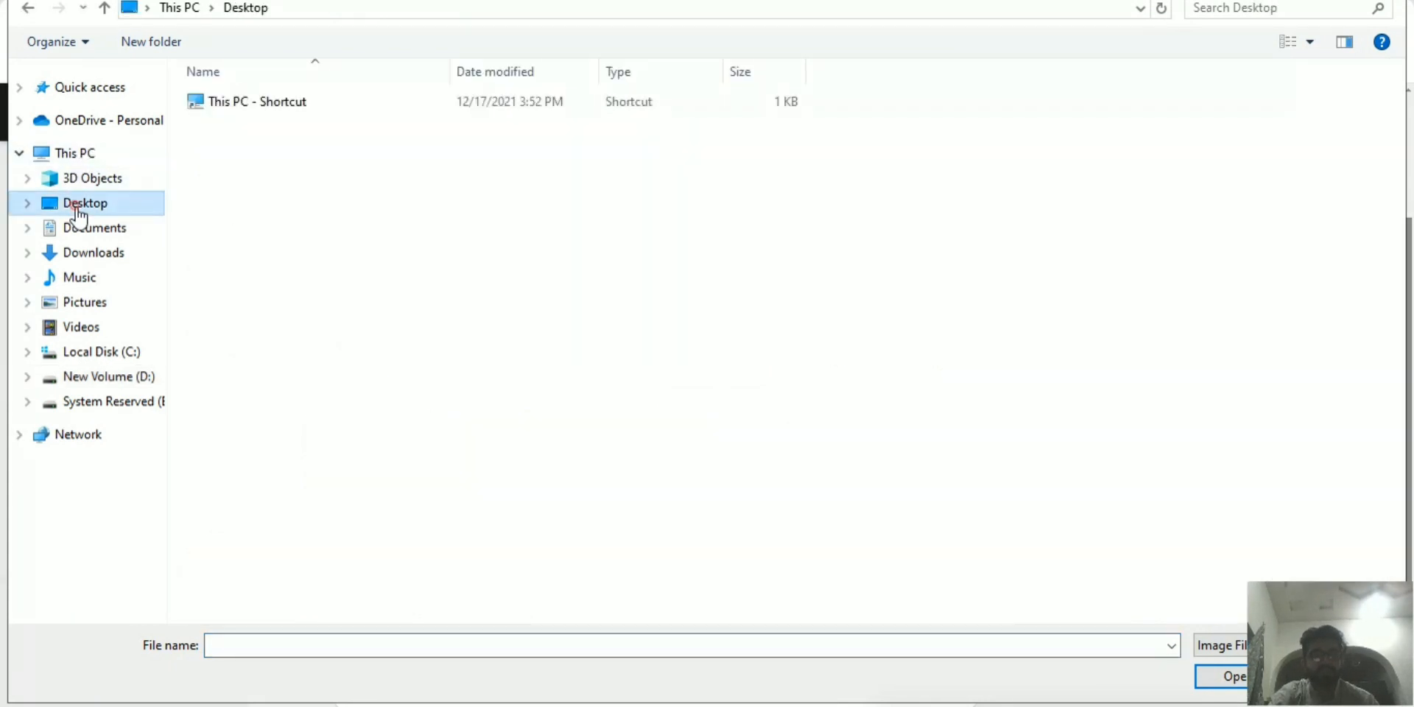
pyautogui.click(92, 253)
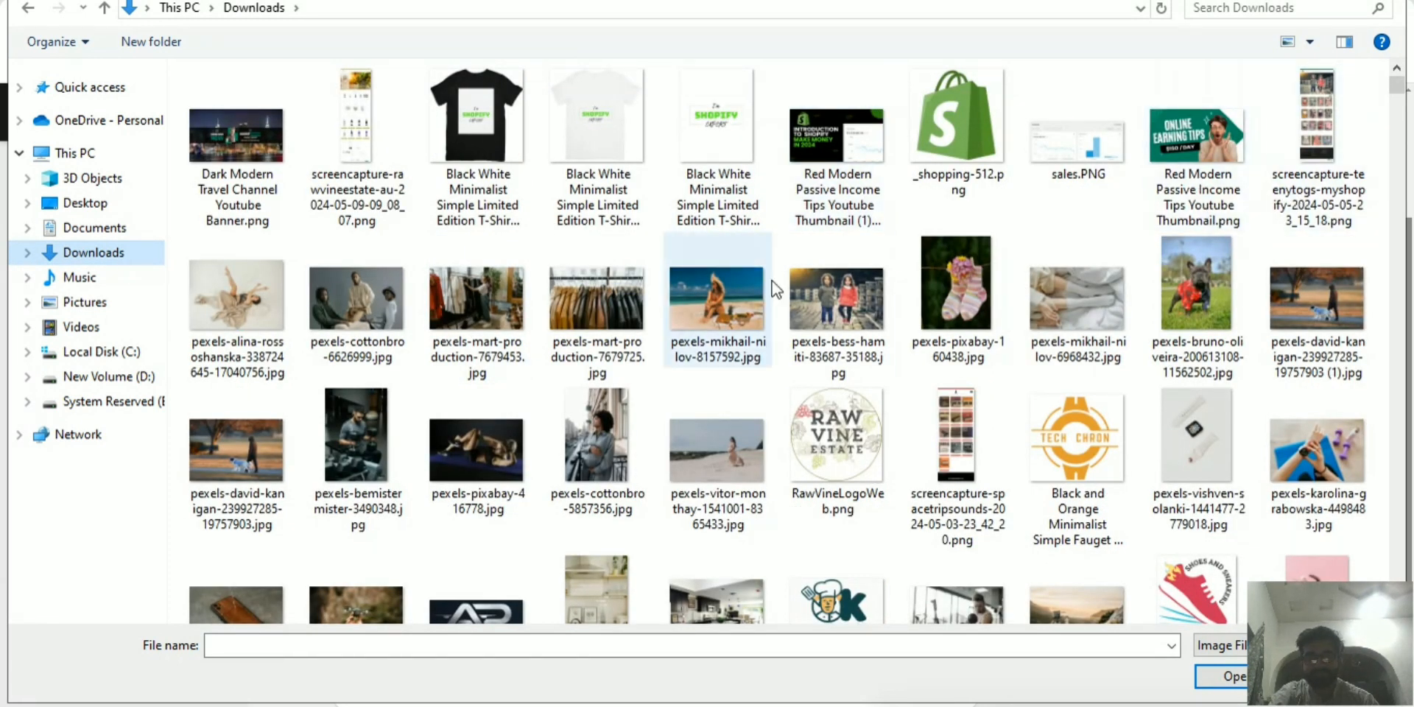
pyautogui.click(479, 296)
pyautogui.doubleClick(479, 295)
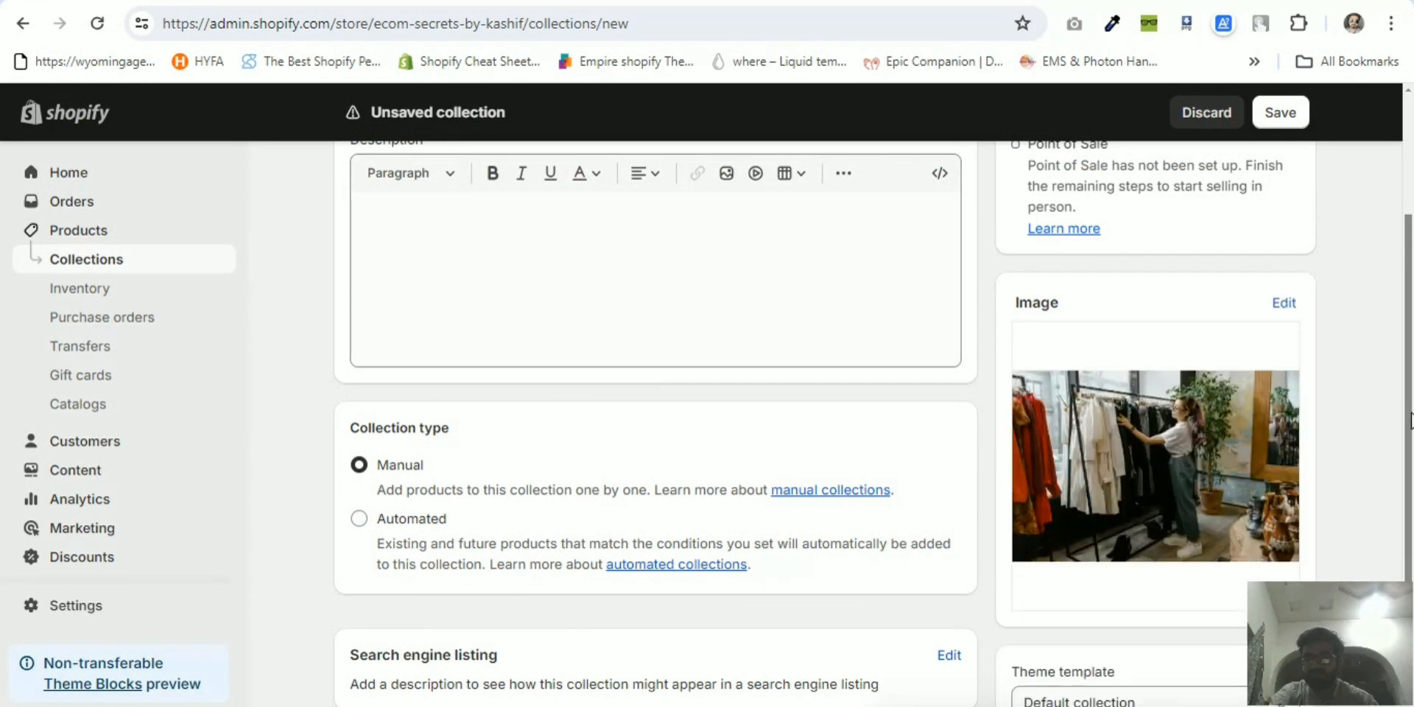
# Save the T Shirt collection with an empty description and the Manual collection type.
pyautogui.moveTo(1412, 416); pyautogui.dragTo(1412, 218)
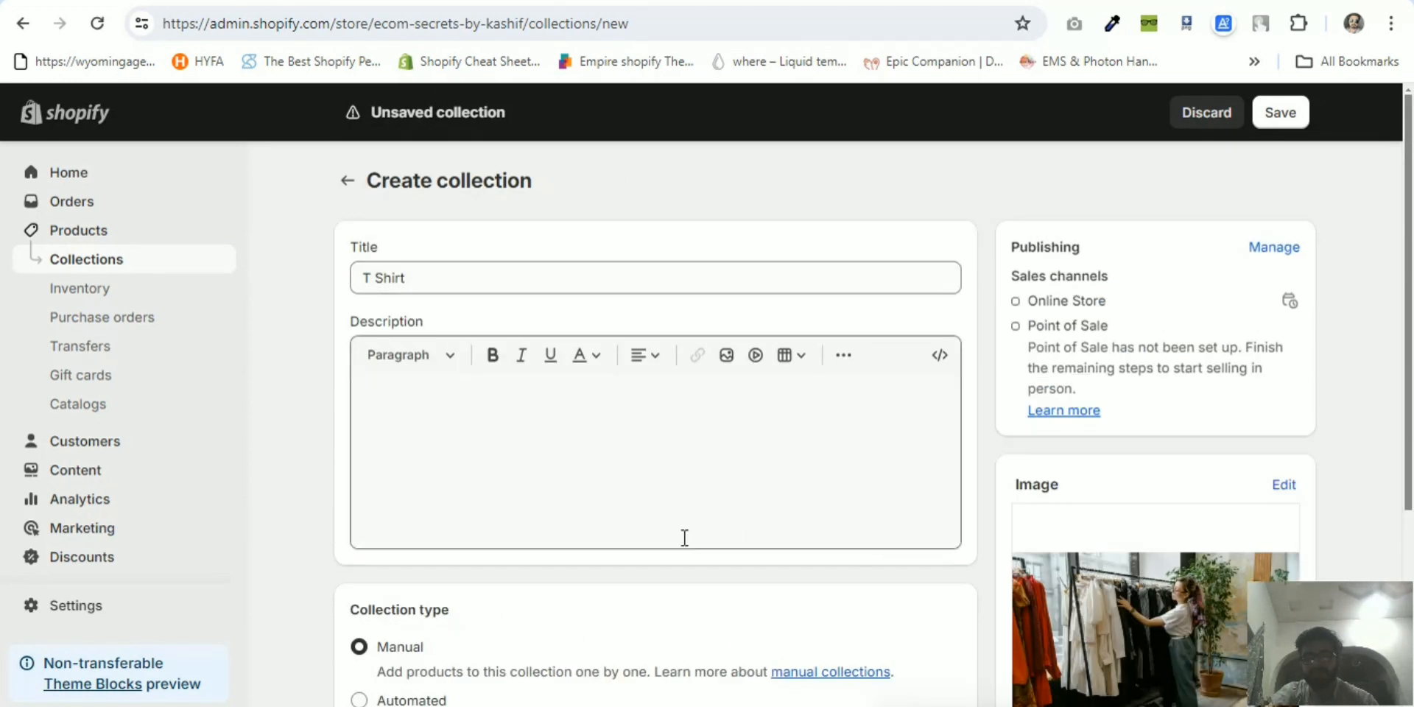
pyautogui.click(524, 473)
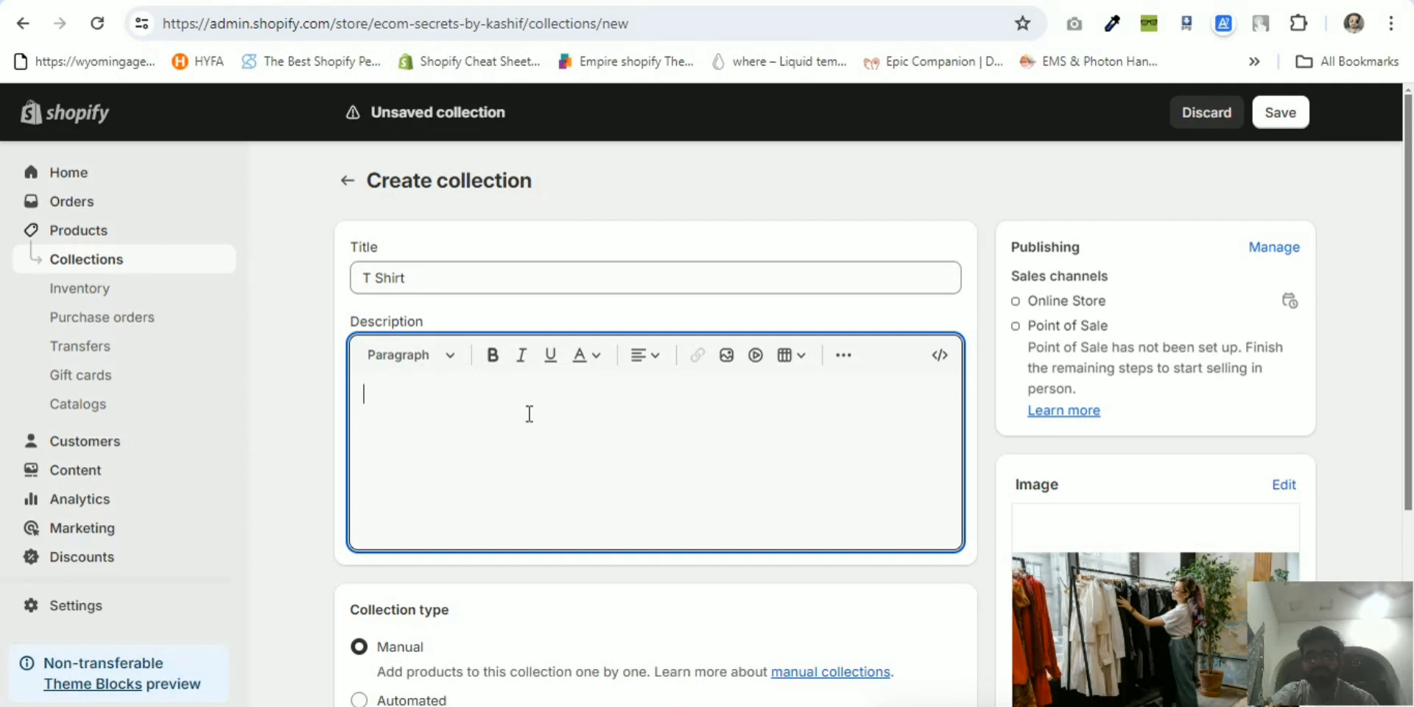
pyautogui.click(303, 365)
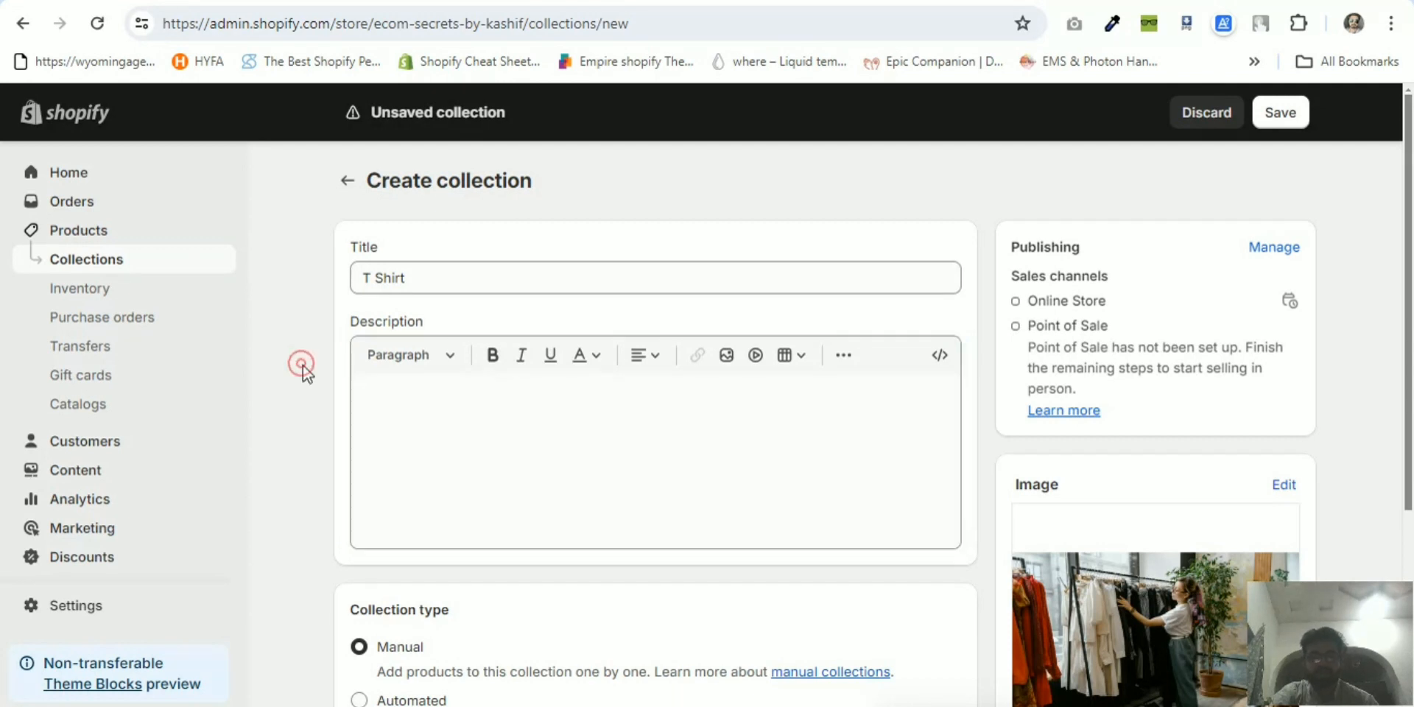
pyautogui.click(400, 398)
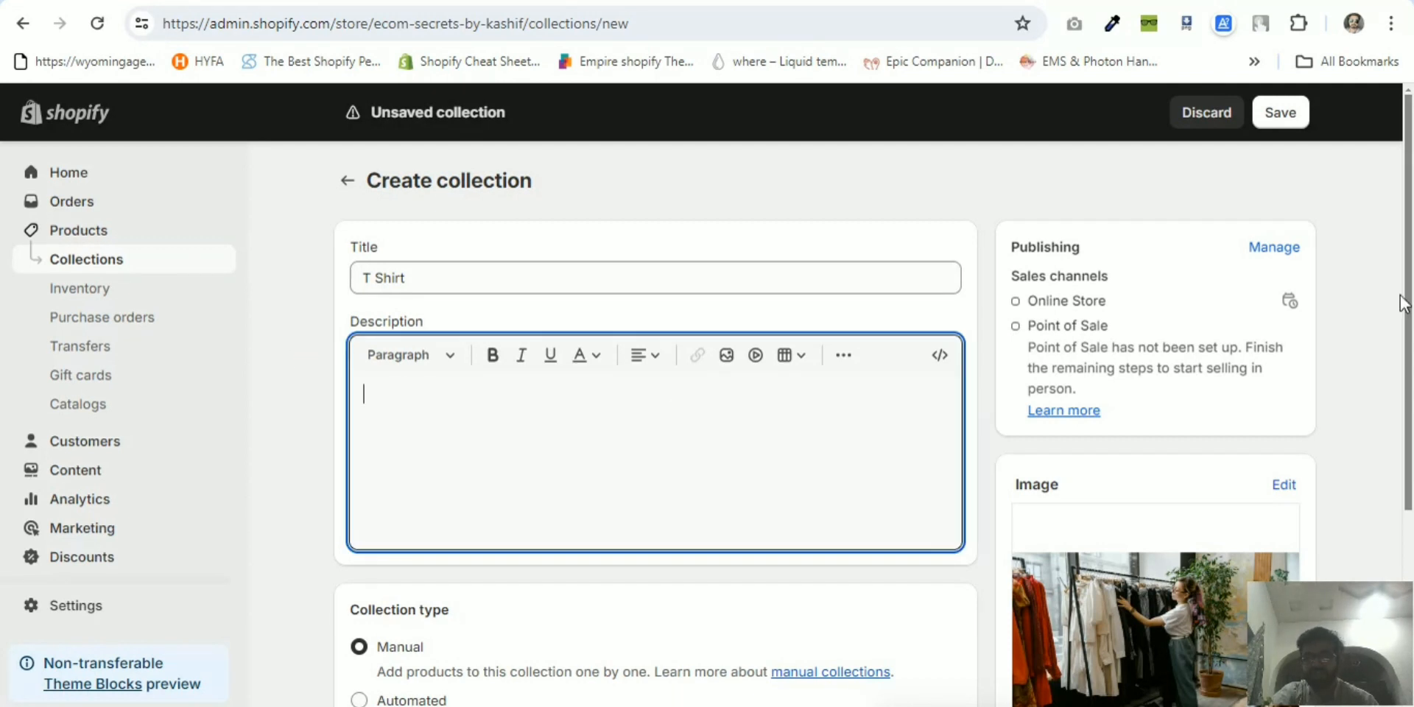
pyautogui.moveTo(1409, 304); pyautogui.dragTo(1369, 501)
pyautogui.scroll(4, 1368, 502)
pyautogui.click(1282, 113)
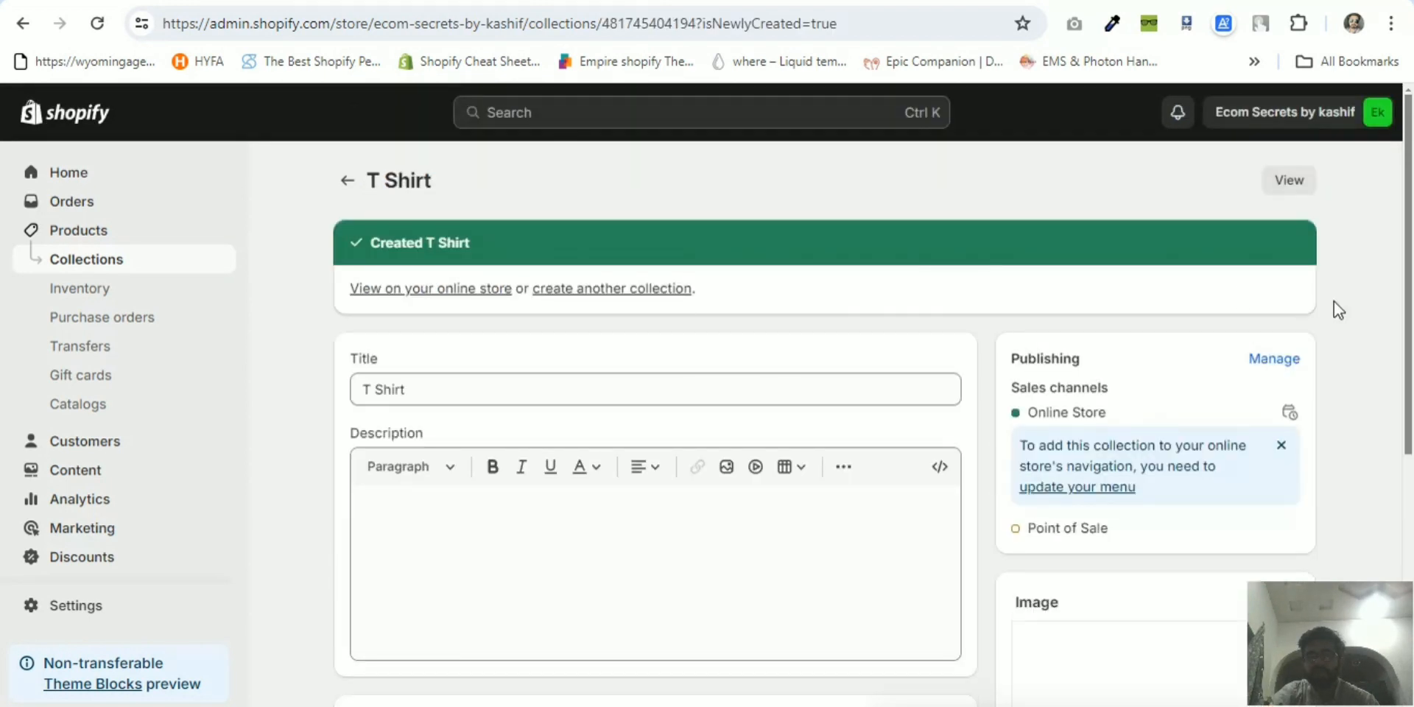
# Search the products for "T shirt" and add "i am shopify expert T-shirt" to the T Shirt collection.
pyautogui.scroll(-5, 1382, 414)
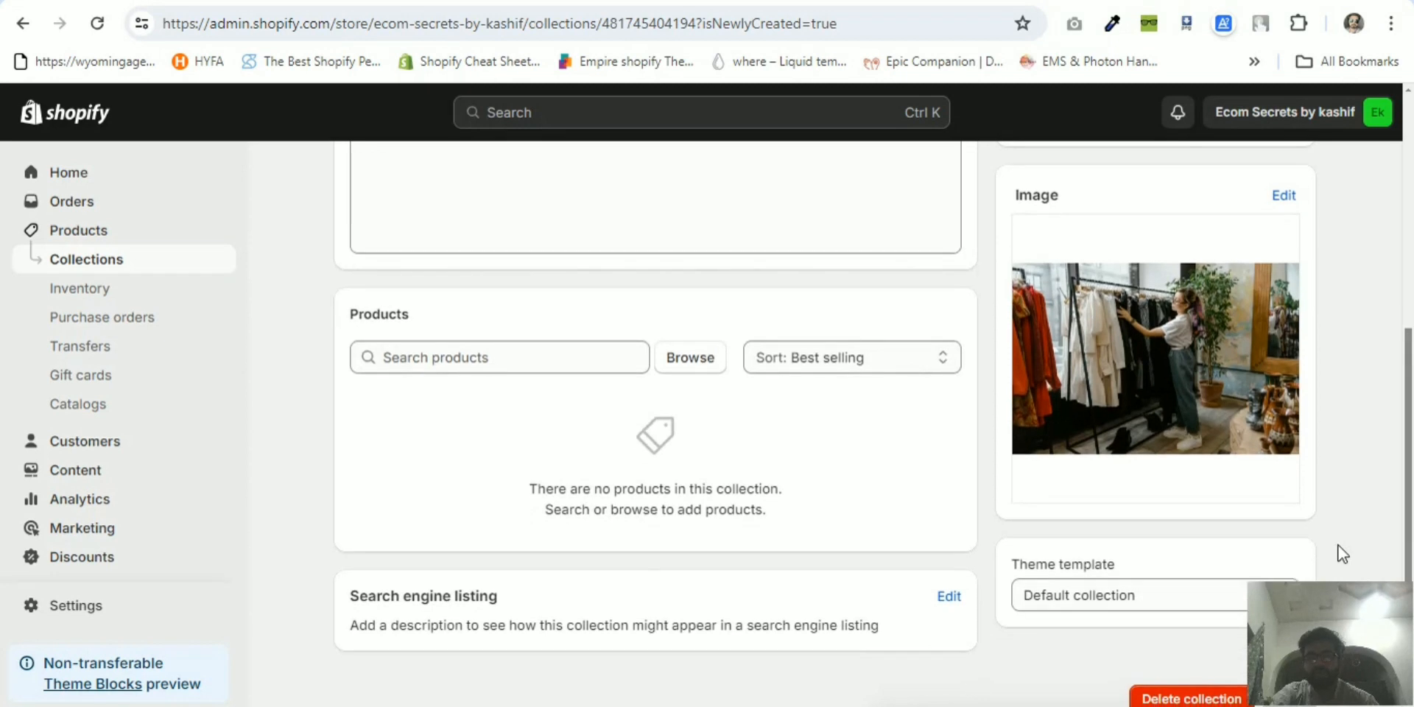
pyautogui.click(689, 360)
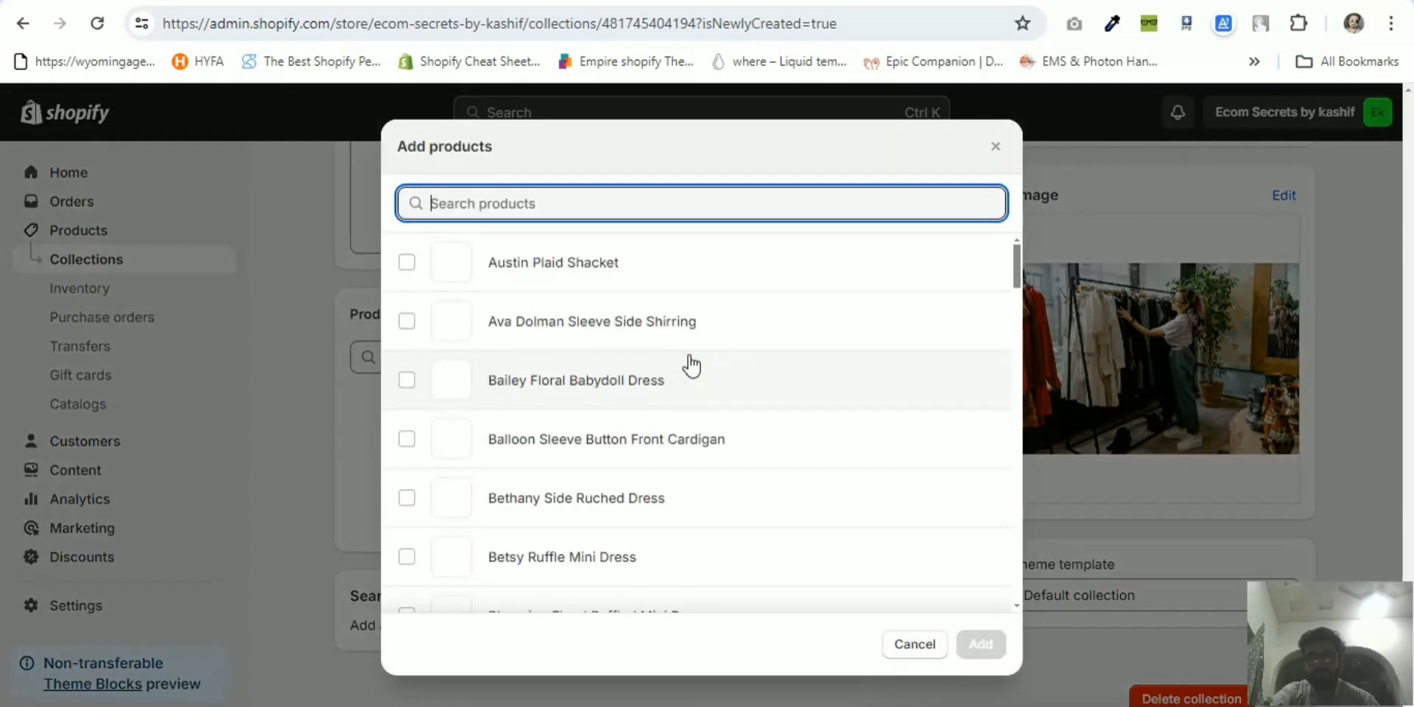
pyautogui.click(529, 212)
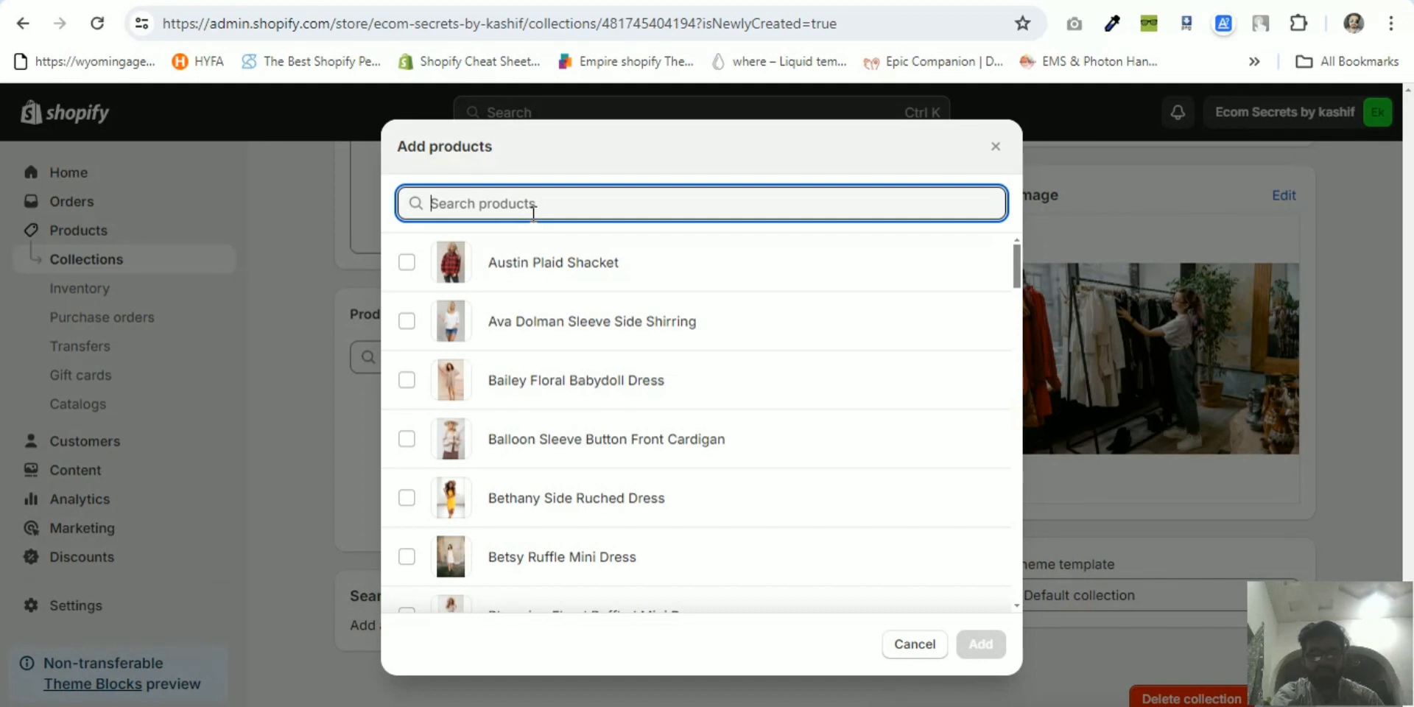
pyautogui.write('T shirt')
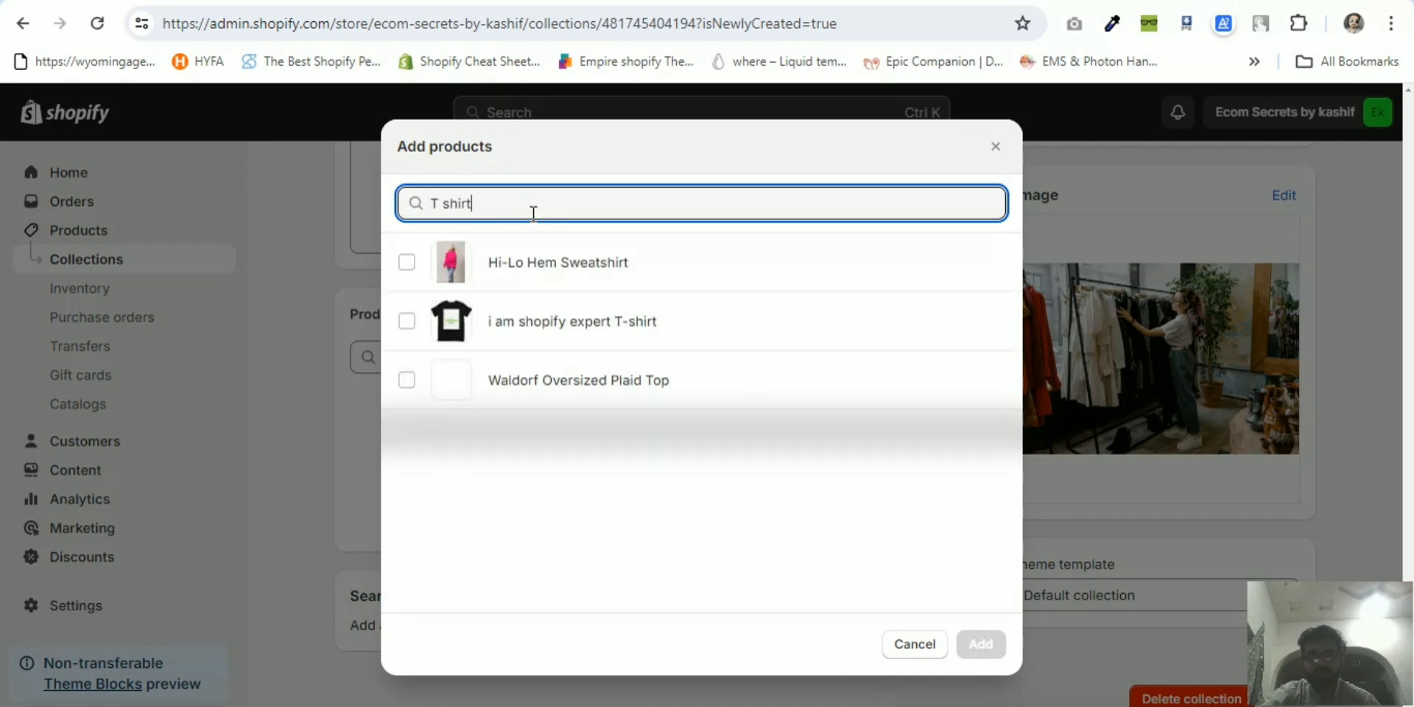
pyautogui.click(528, 329)
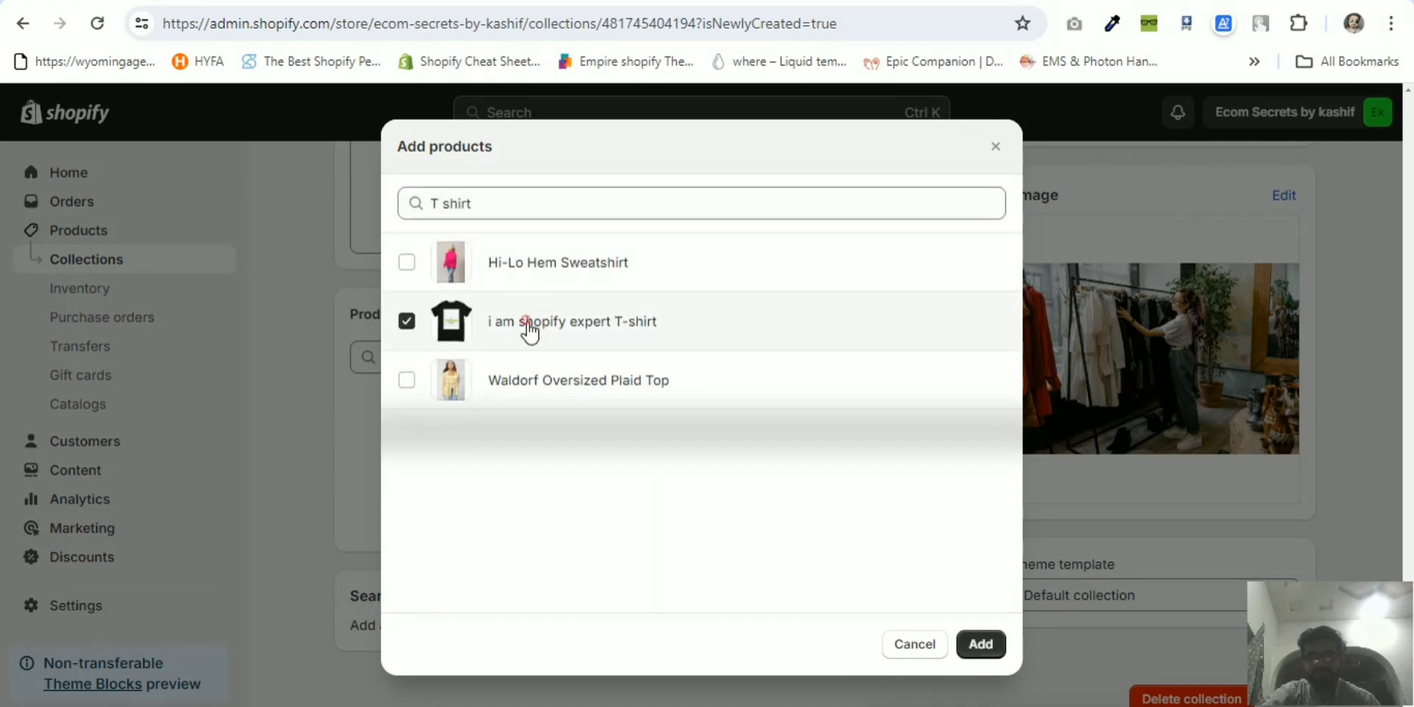
pyautogui.click(982, 636)
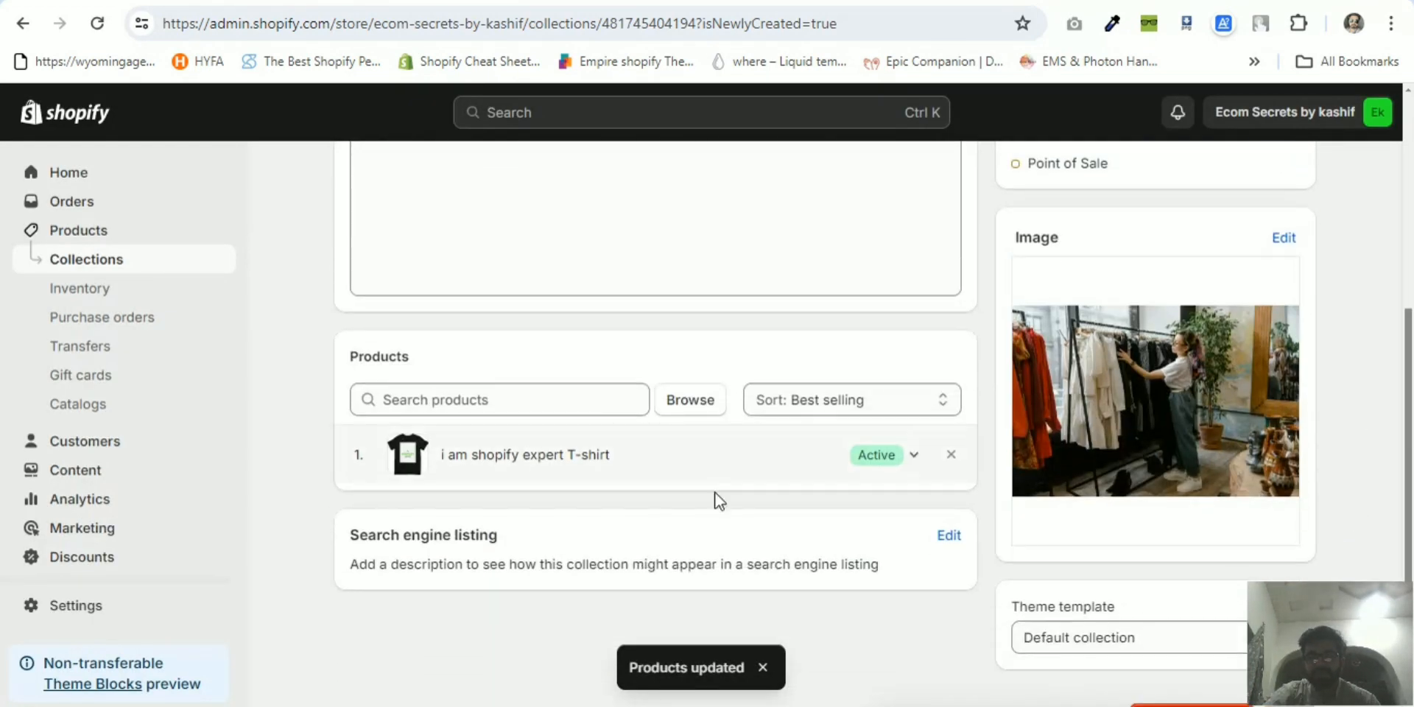
# Search the products for "shirt" and add Hi-Lo Hem Sweatshirt and Waldorf Oversized Plaid Top to the collection.
pyautogui.click(476, 409)
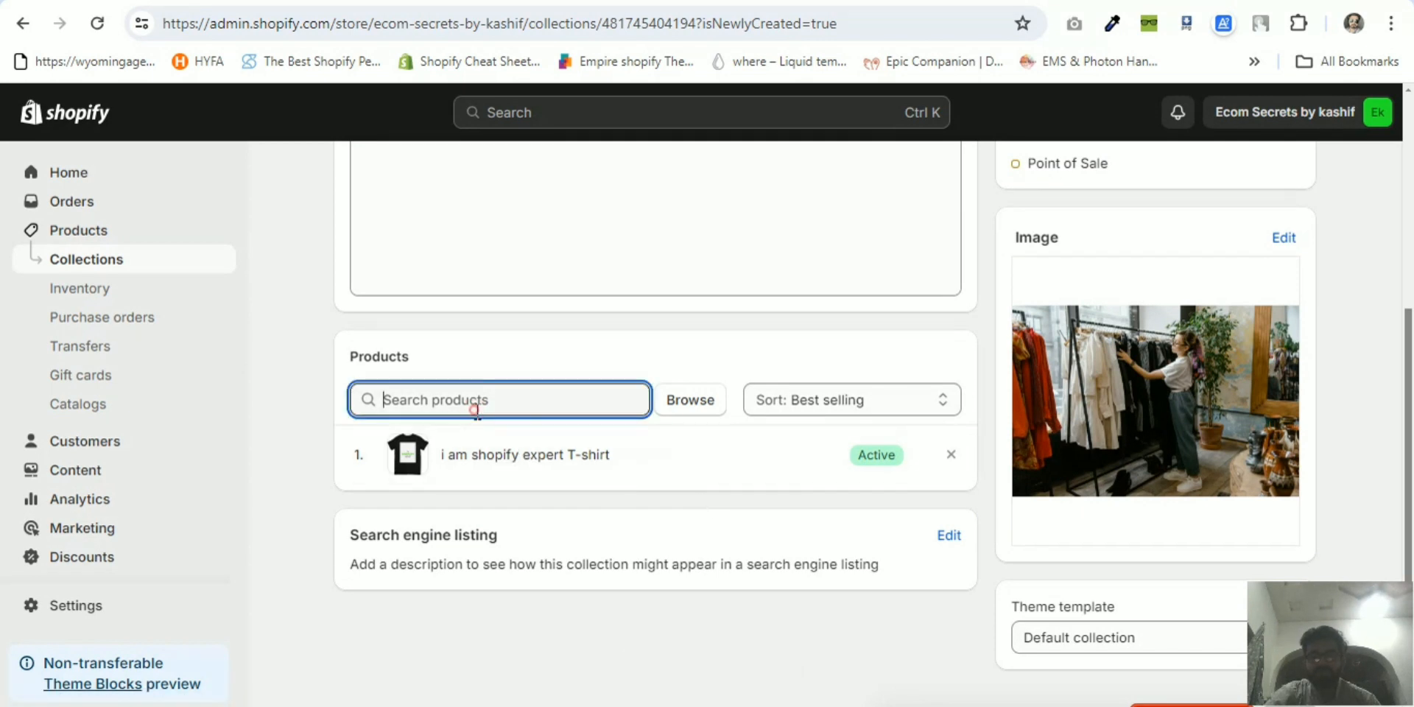
pyautogui.write('shirt')
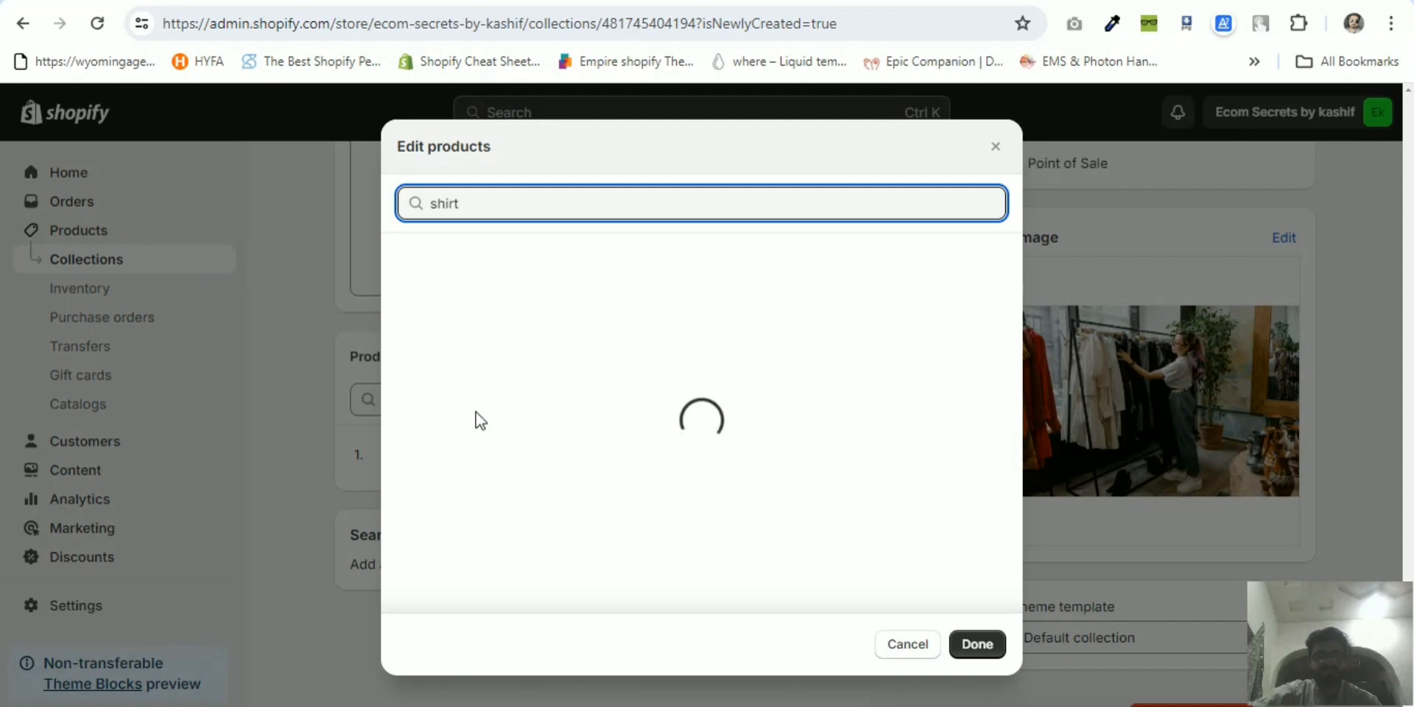
pyautogui.click(545, 267)
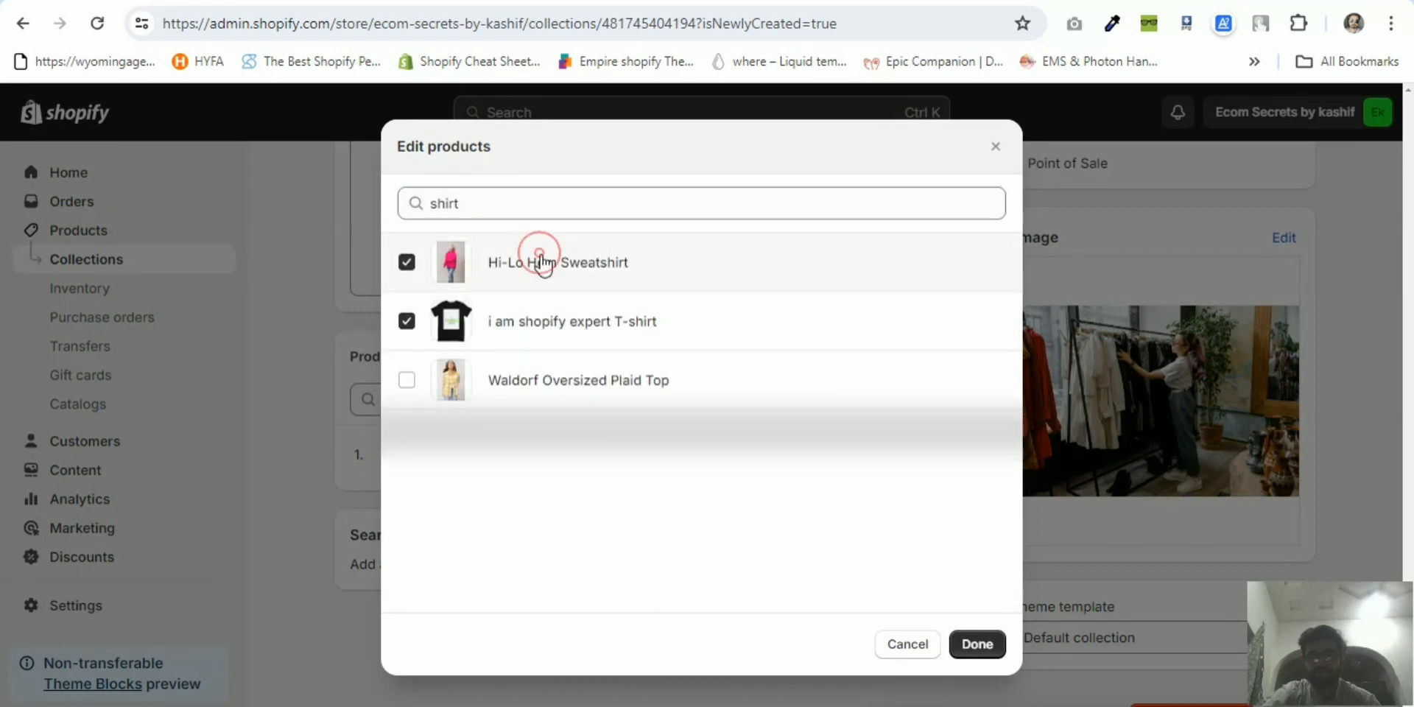
pyautogui.click(583, 386)
pyautogui.click(975, 645)
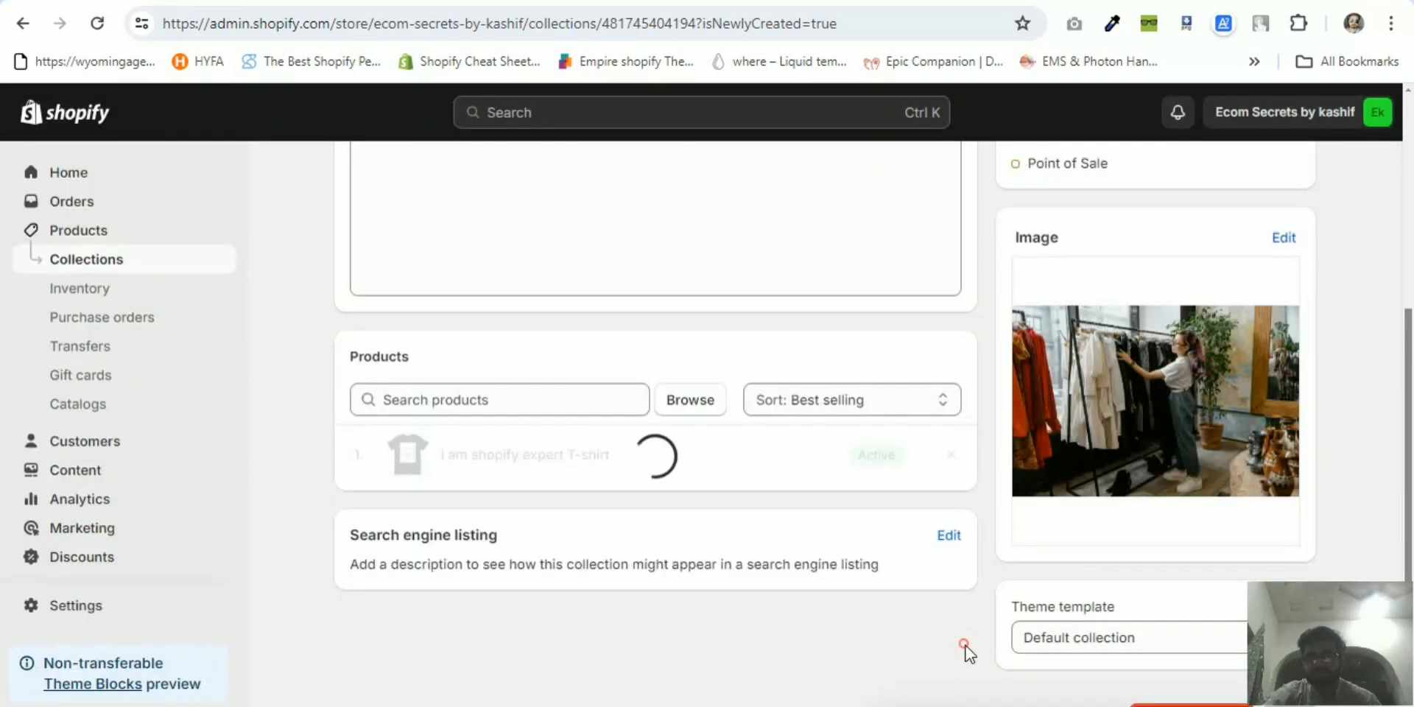
# Return to the collections list and start another new collection, ready for its title.
pyautogui.moveTo(1403, 519); pyautogui.dragTo(1391, 324)
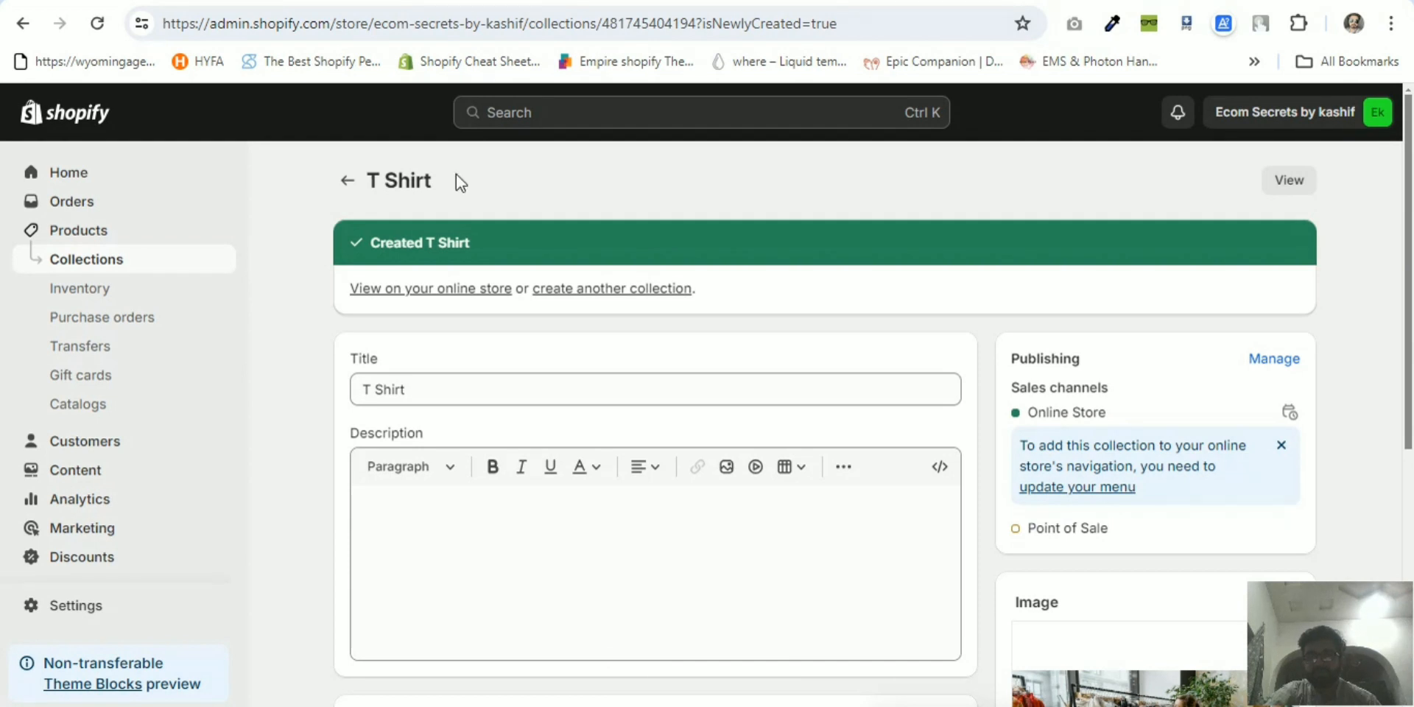
pyautogui.click(340, 182)
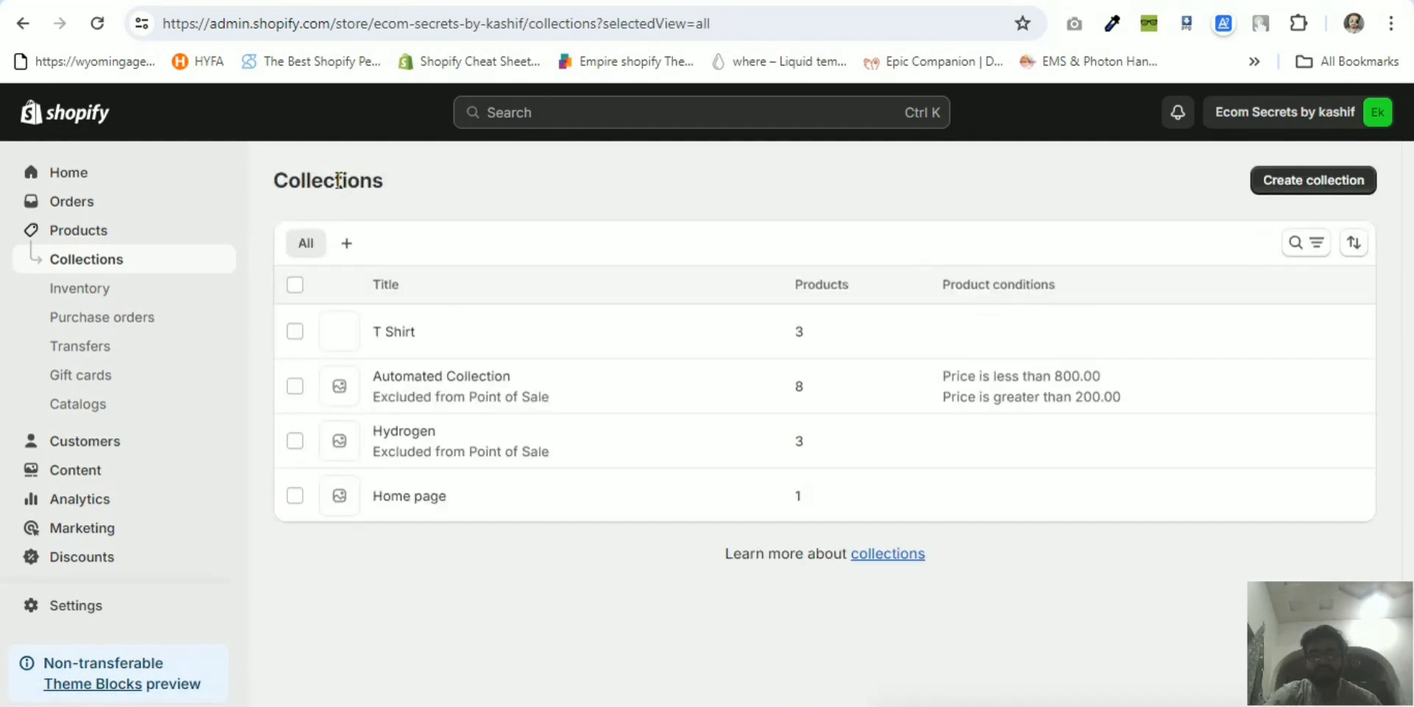
pyautogui.click(1283, 190)
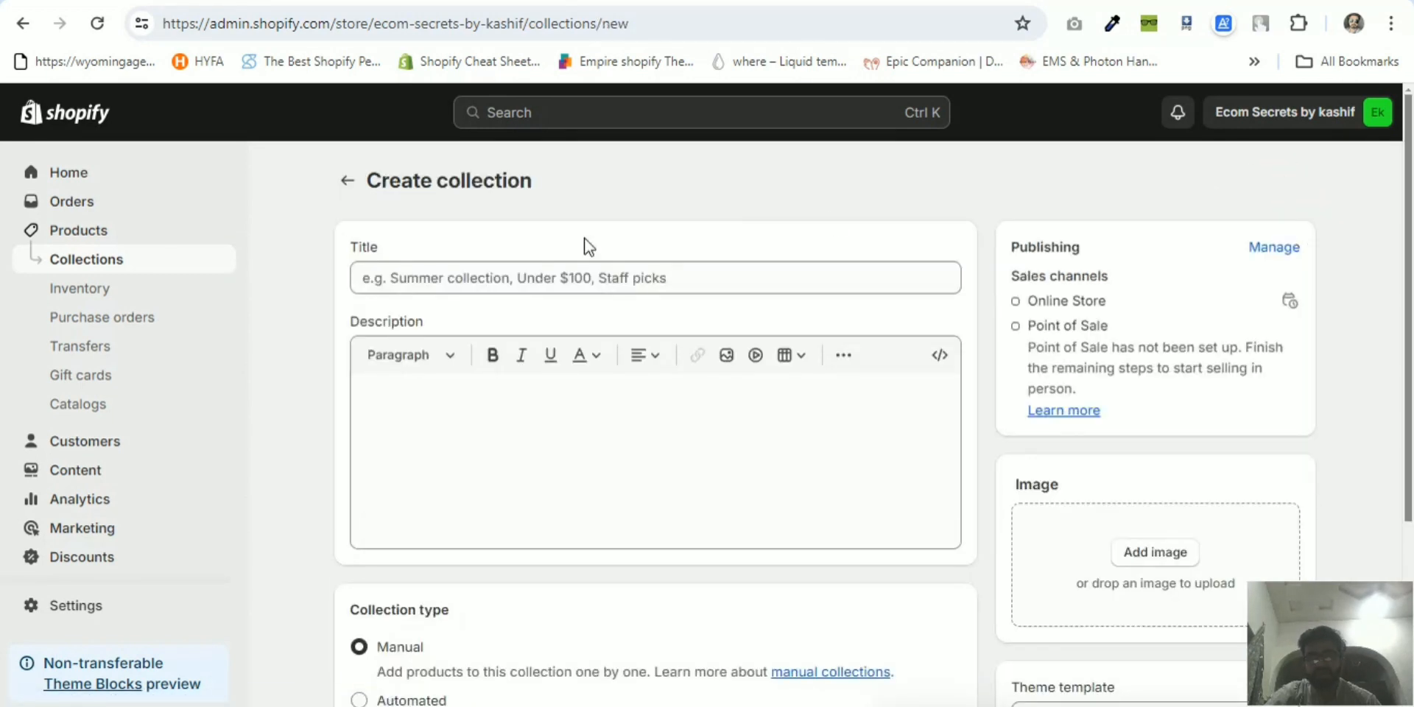
pyautogui.click(527, 277)
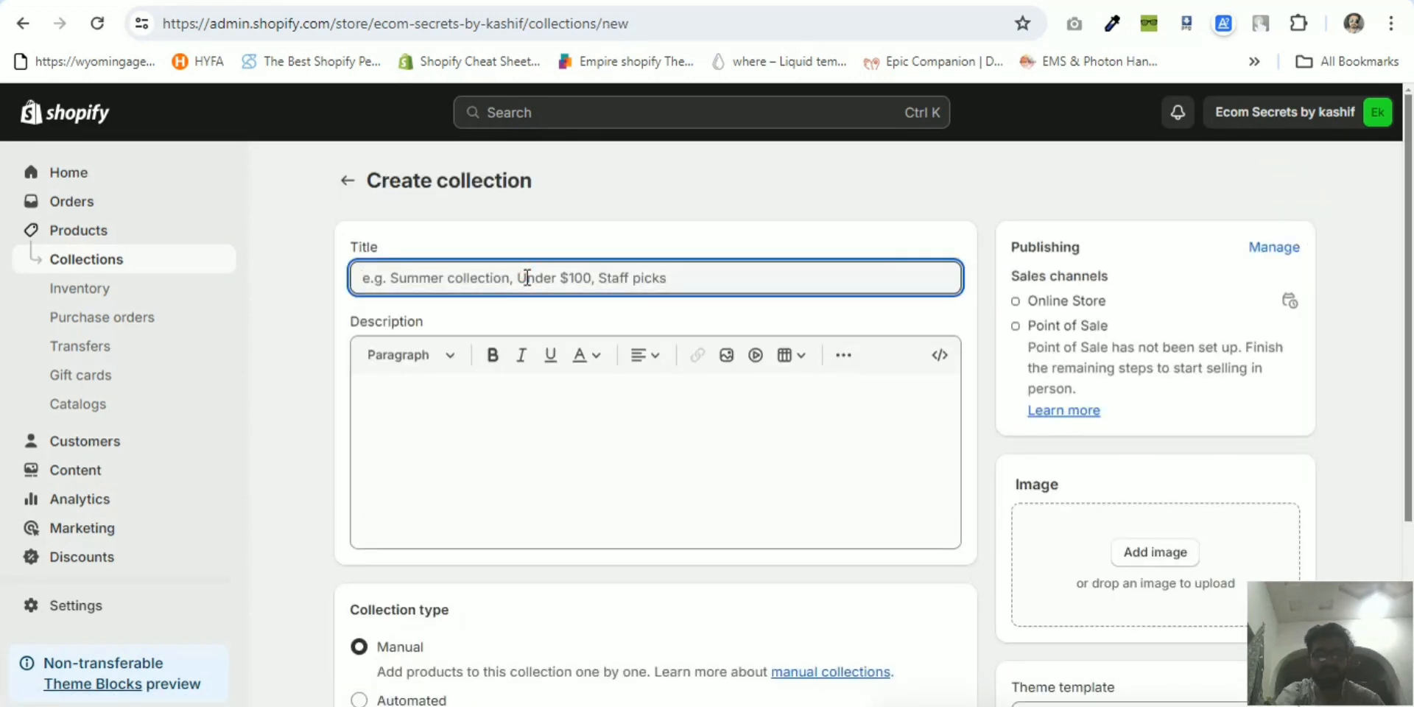
pyautogui.write('Dresses')
pyautogui.press('BackSpace')
pyautogui.press('BackSpace')
pyautogui.press('BackSpace')
pyautogui.press('BackSpace')
pyautogui.press('BackSpace')
pyautogui.press('BackSpace')
pyautogui.press('BackSpace')
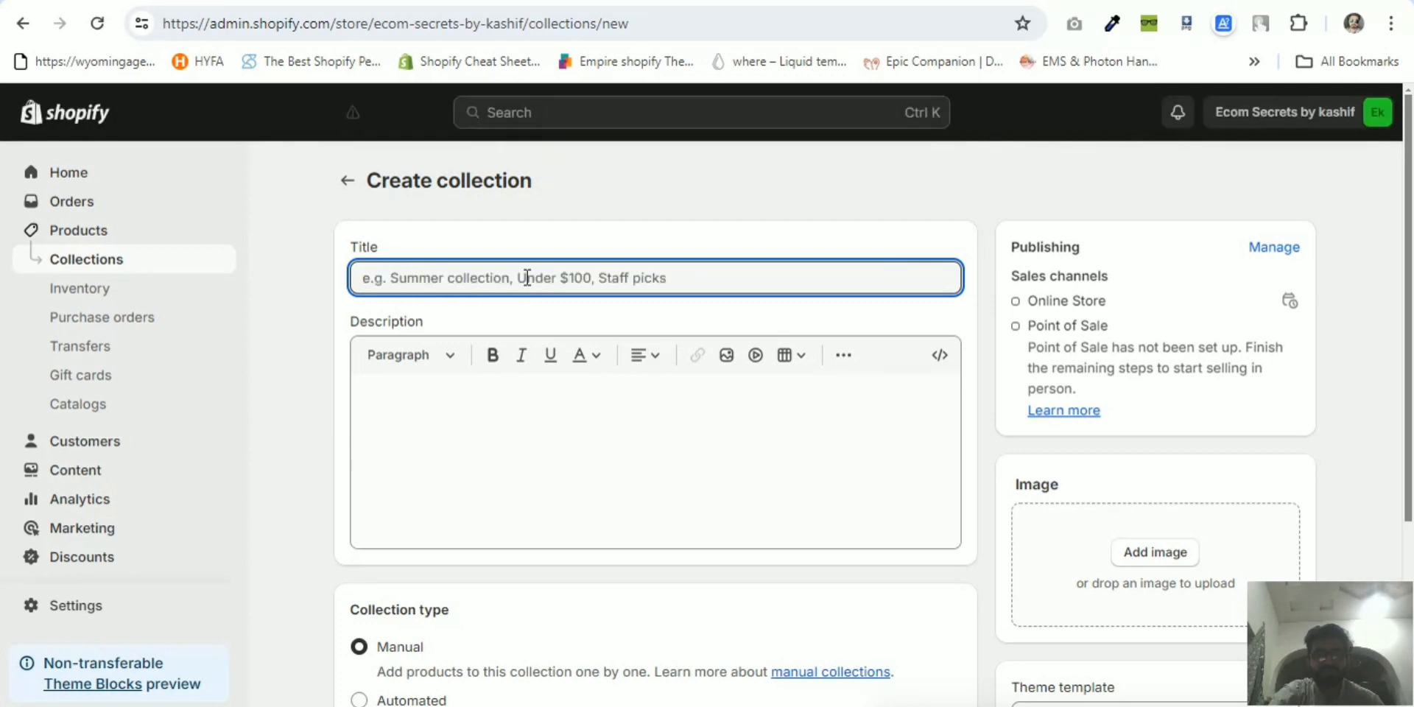
# Title the new collection Sport Accessories.
pyautogui.write('Sport Accessories')
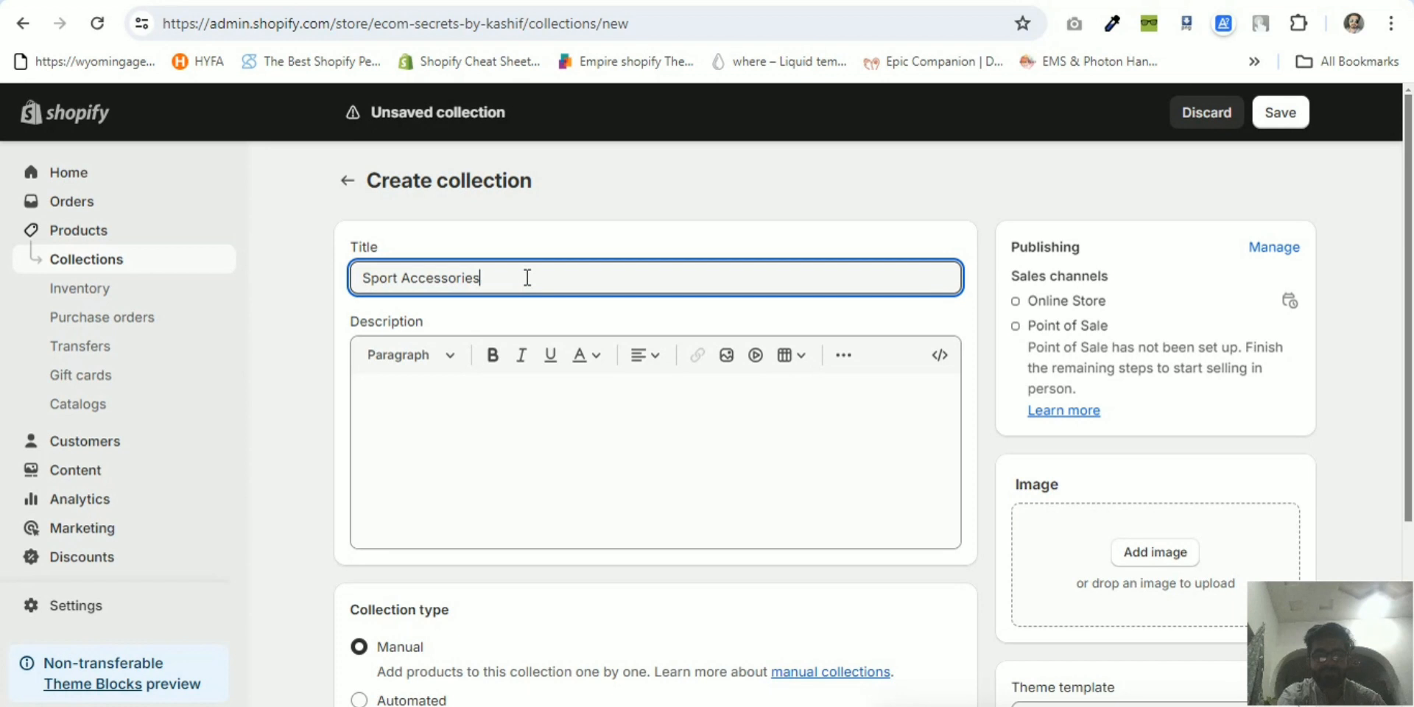
pyautogui.click(546, 305)
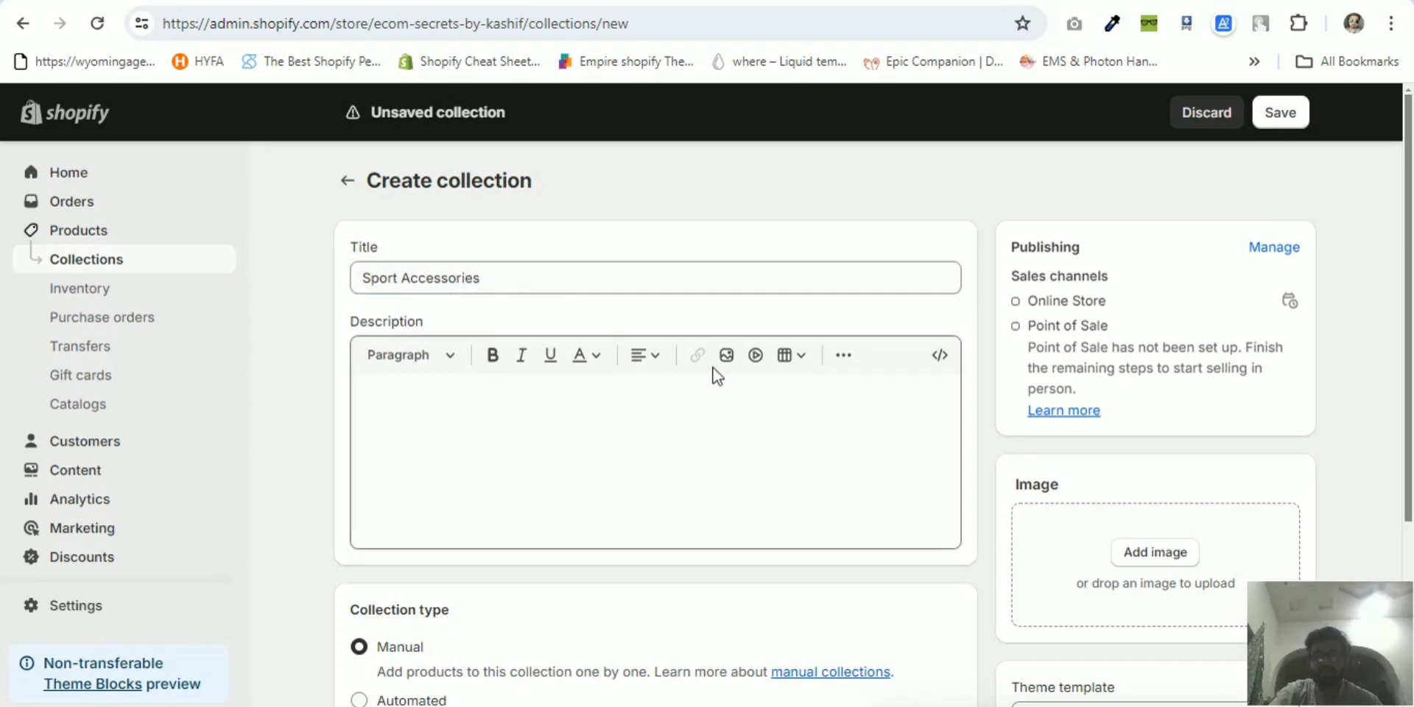
# Add pexels-bess-hamiti-83687-35188.jpg from the Downloads folder as the Sport Accessories collection image.
pyautogui.moveTo(1409, 237); pyautogui.dragTo(1398, 284)
pyautogui.click(638, 338)
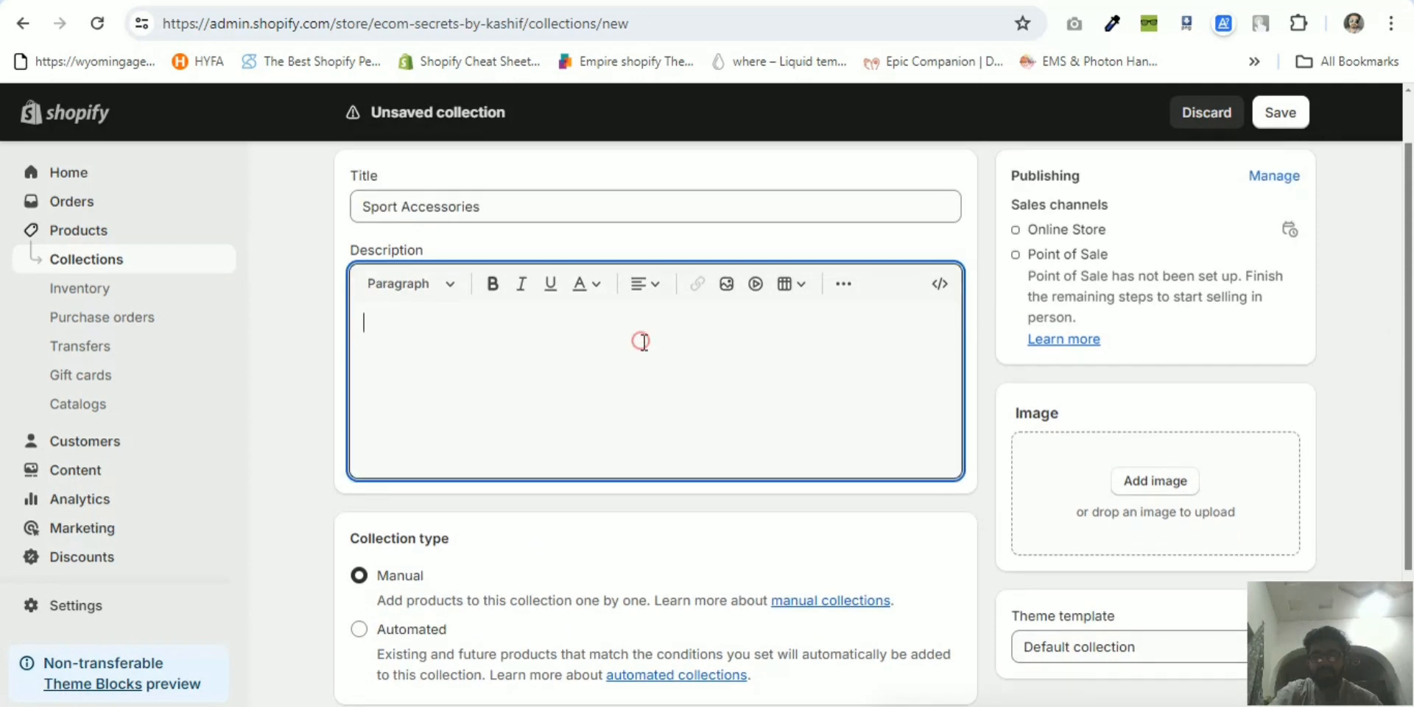
pyautogui.click(1062, 486)
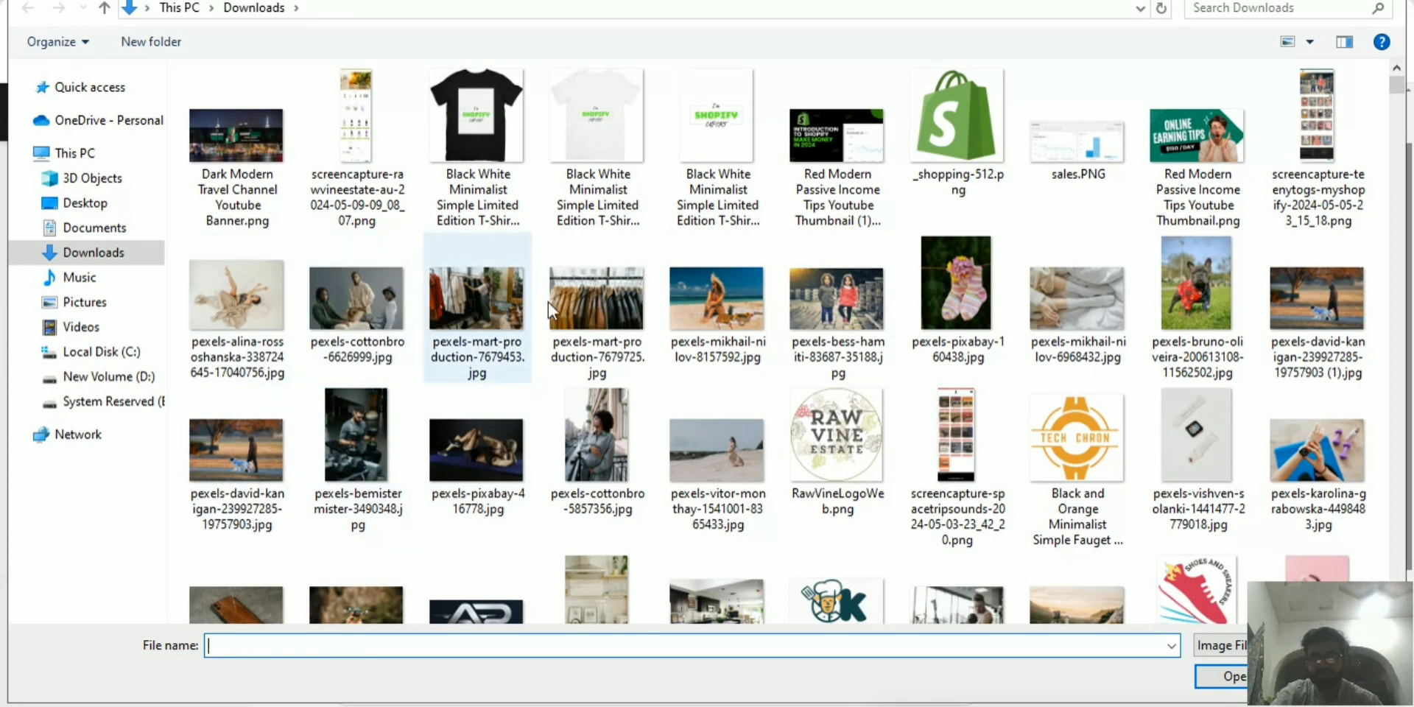
pyautogui.doubleClick(819, 301)
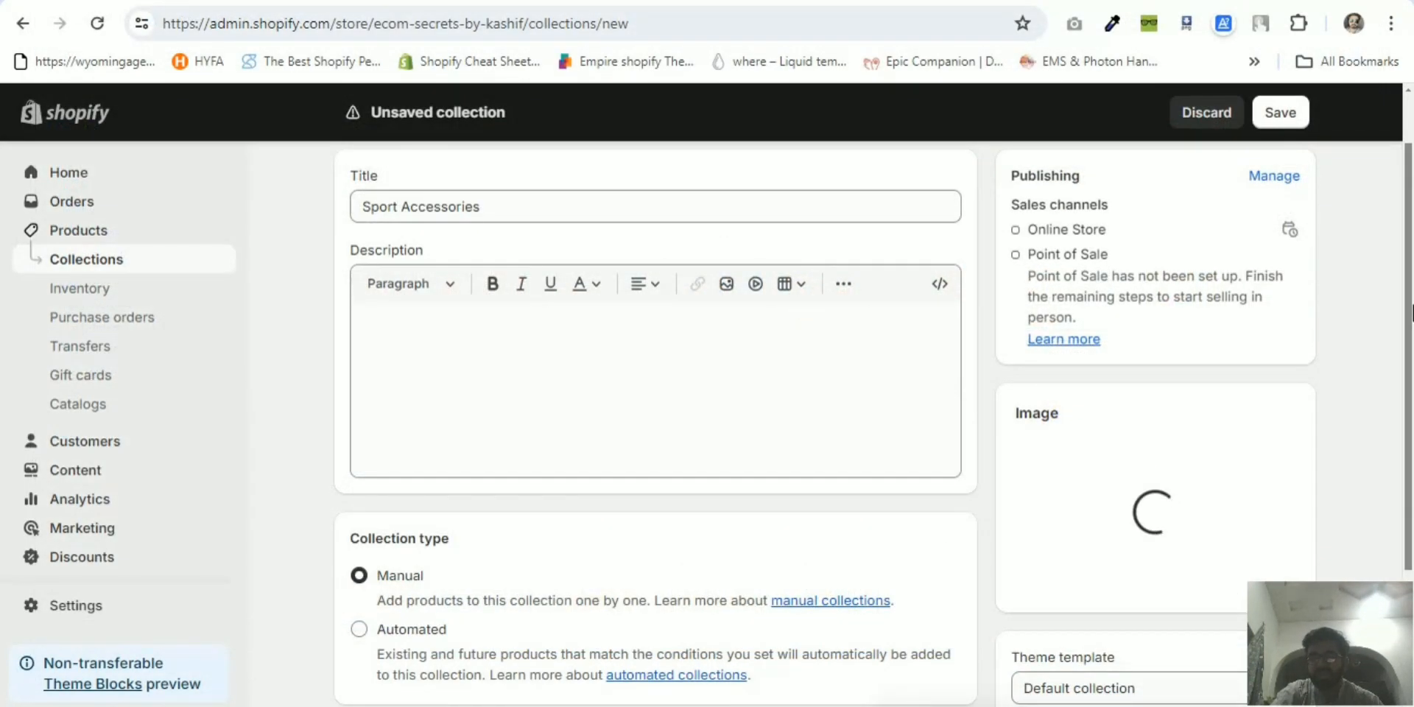
# Make the collection automated with the condition that the product tag is equal to sport.
pyautogui.scroll(-1, 1404, 301)
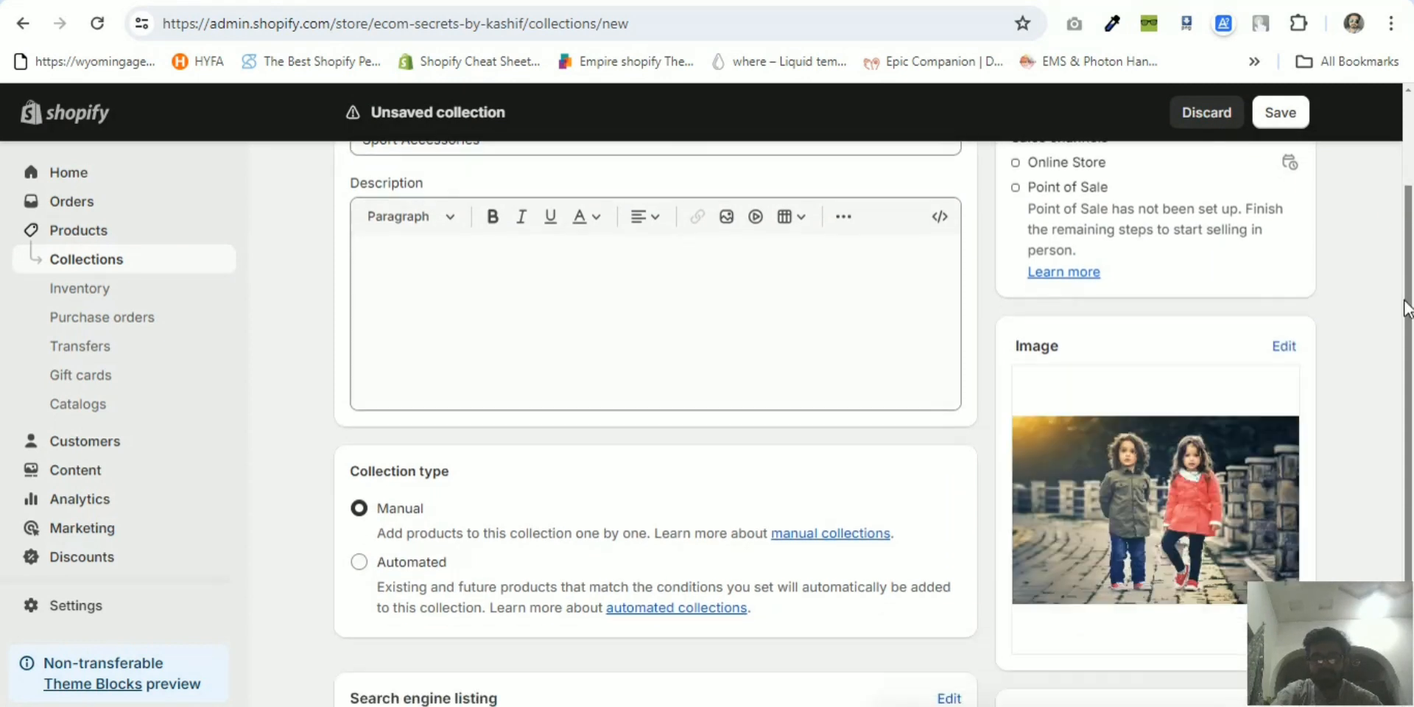
pyautogui.scroll(-2, 1404, 308)
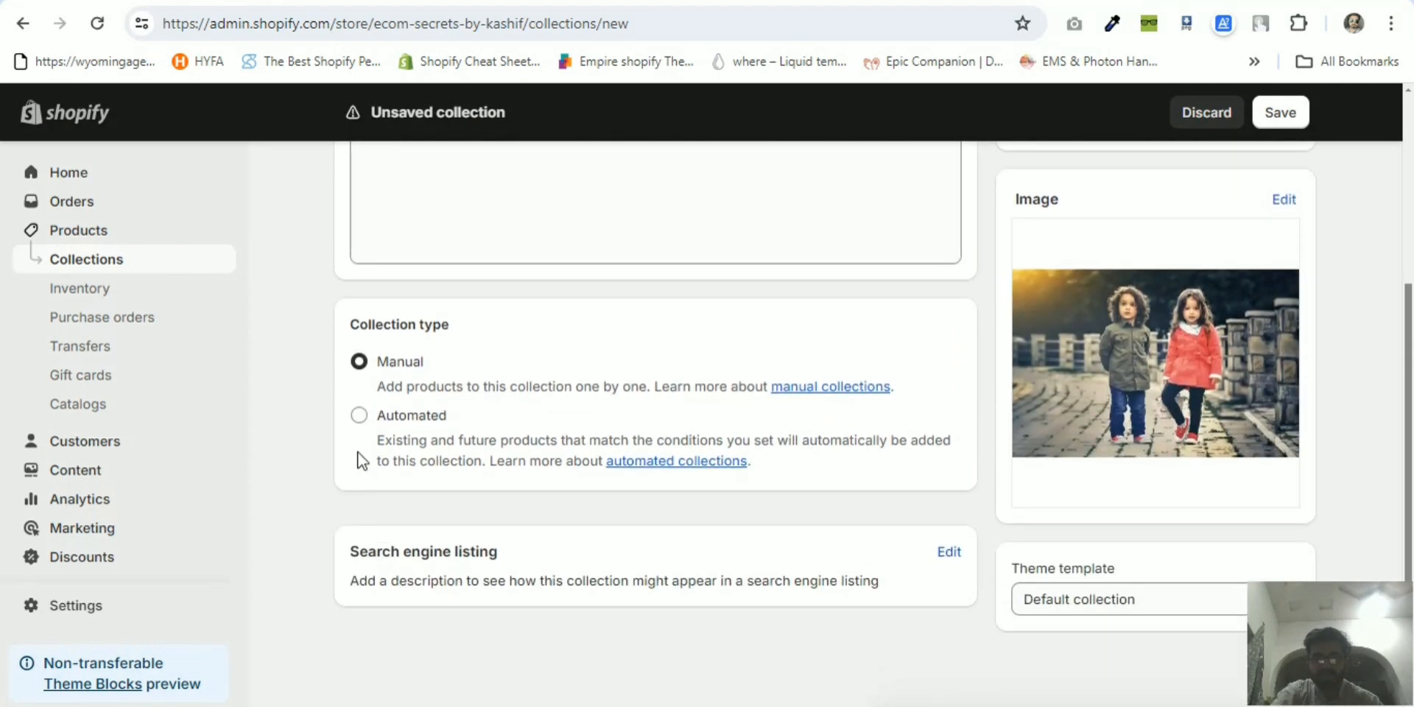
pyautogui.click(359, 416)
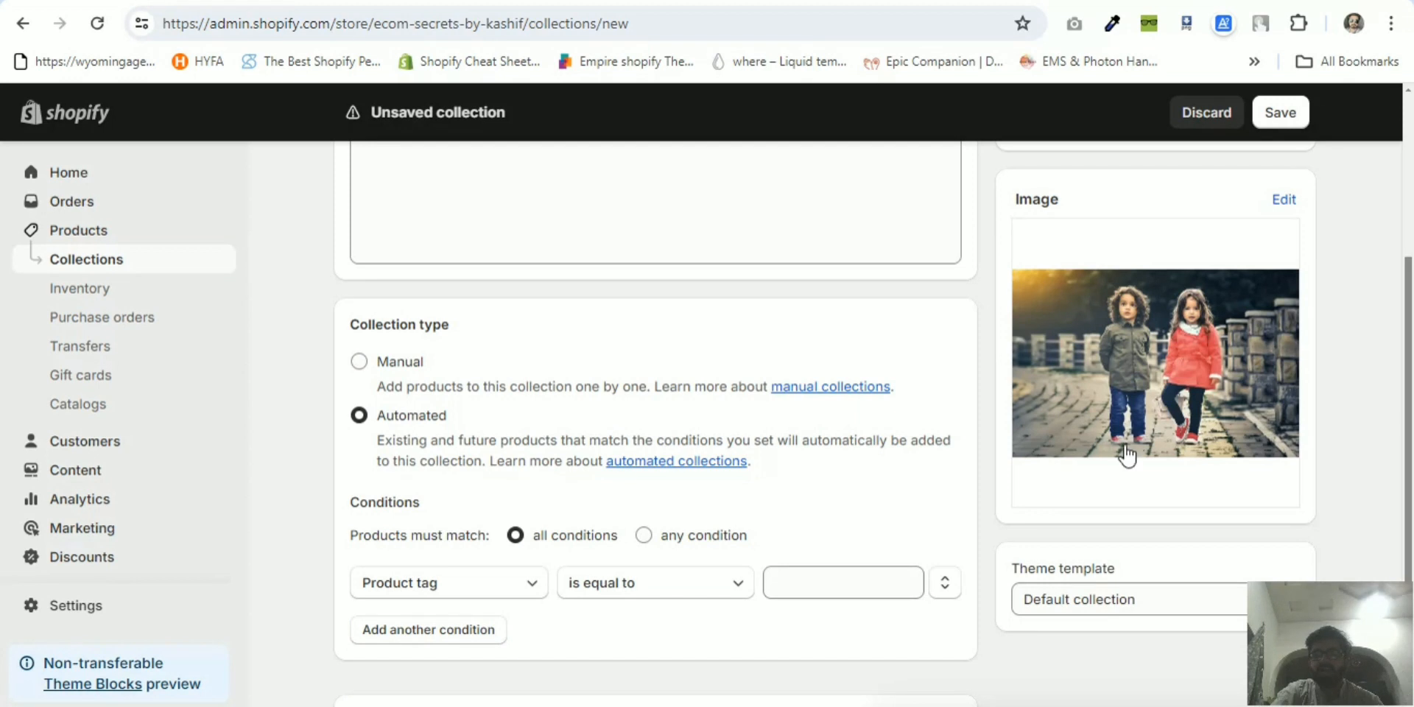
pyautogui.scroll(1, 1398, 404)
pyautogui.scroll(-3, 1392, 456)
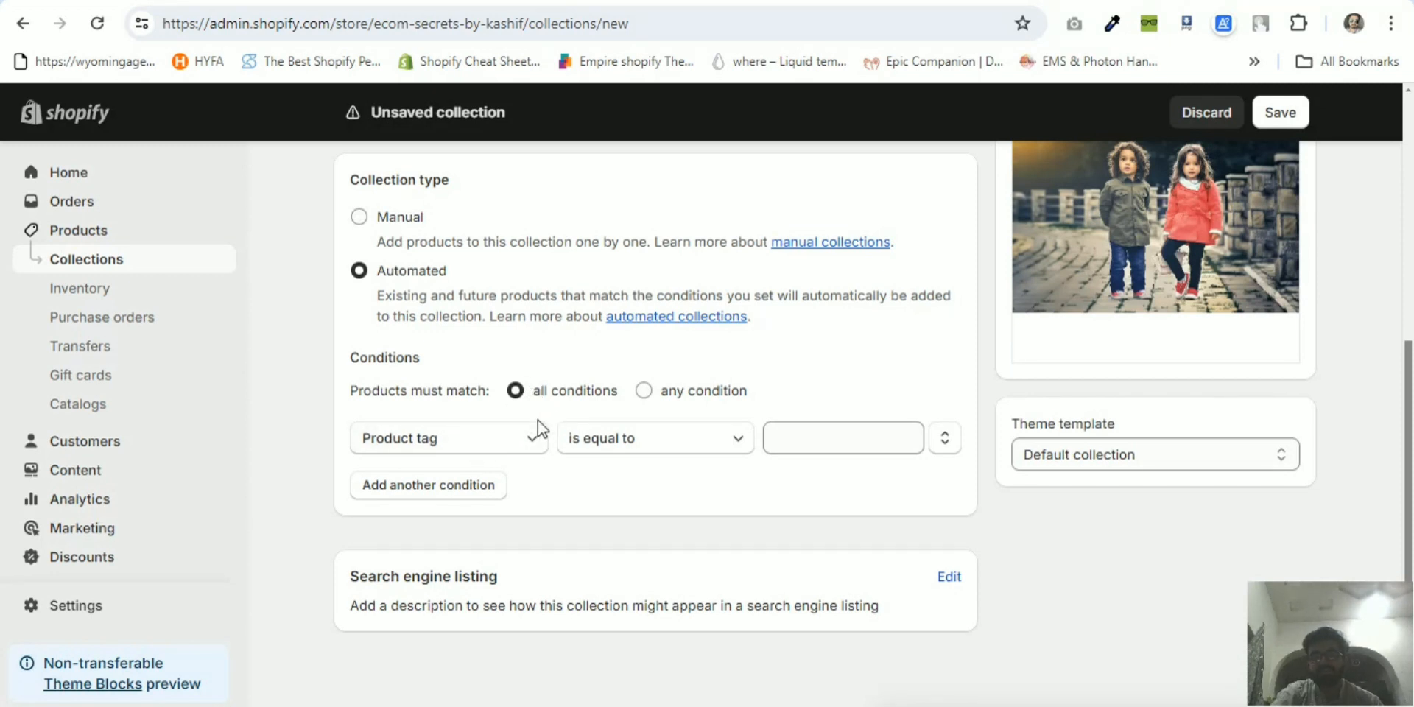
pyautogui.click(513, 450)
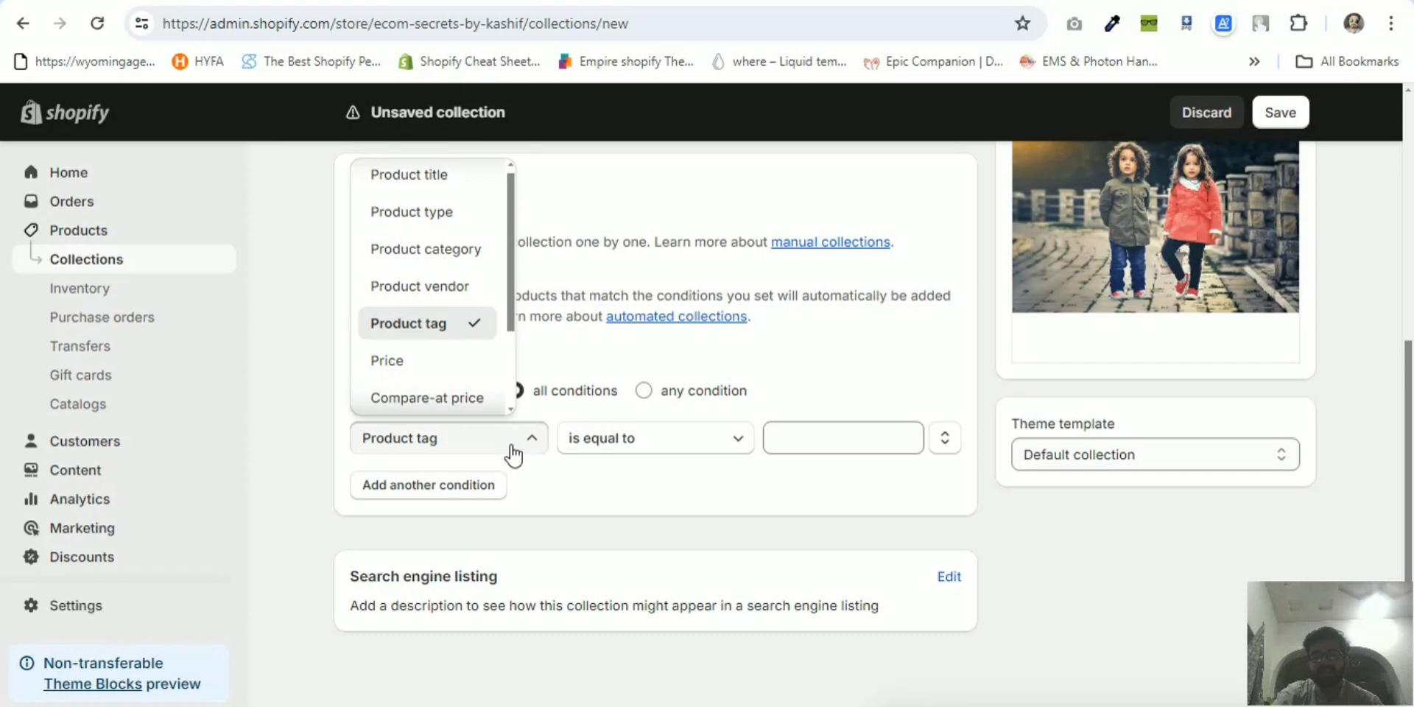
pyautogui.click(512, 452)
pyautogui.click(811, 438)
pyautogui.write('sport')
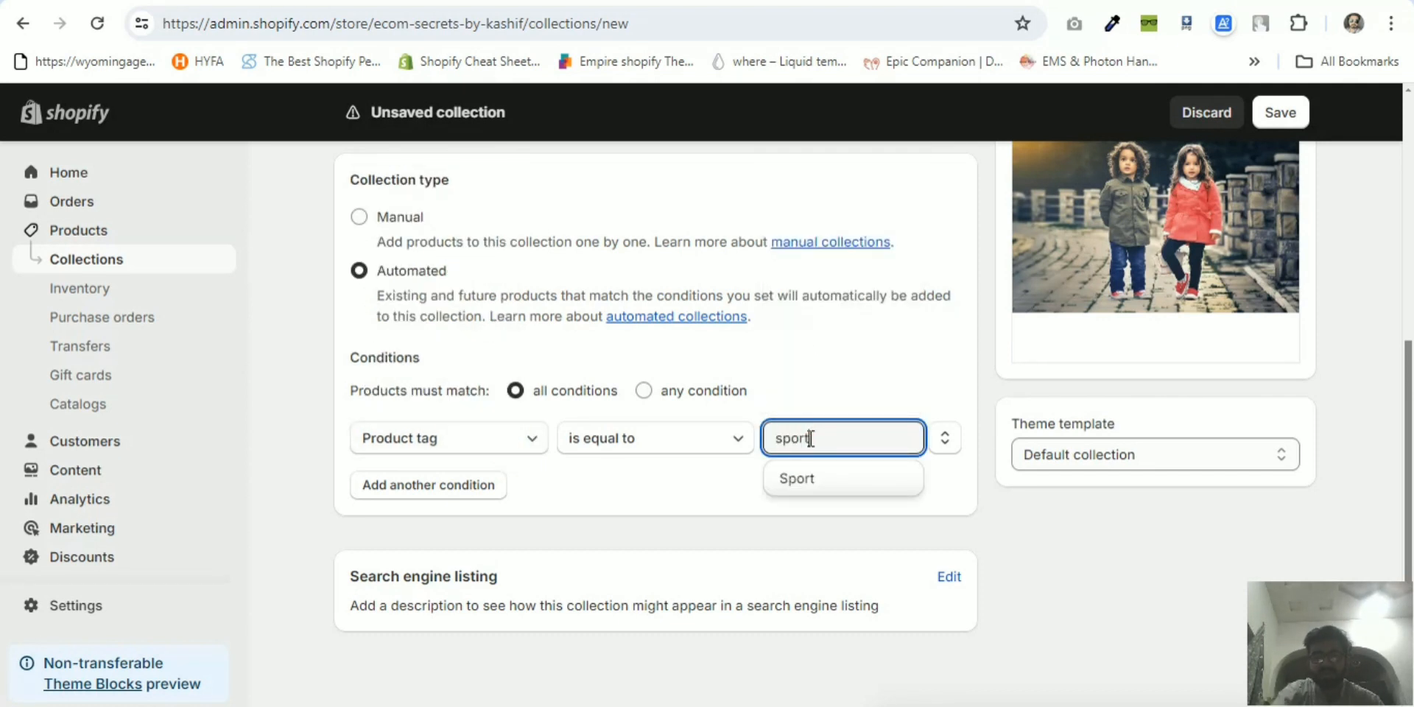
pyautogui.click(644, 492)
# Try a second condition requiring a price greater than Rs 100, and remove that condition again.
pyautogui.click(427, 485)
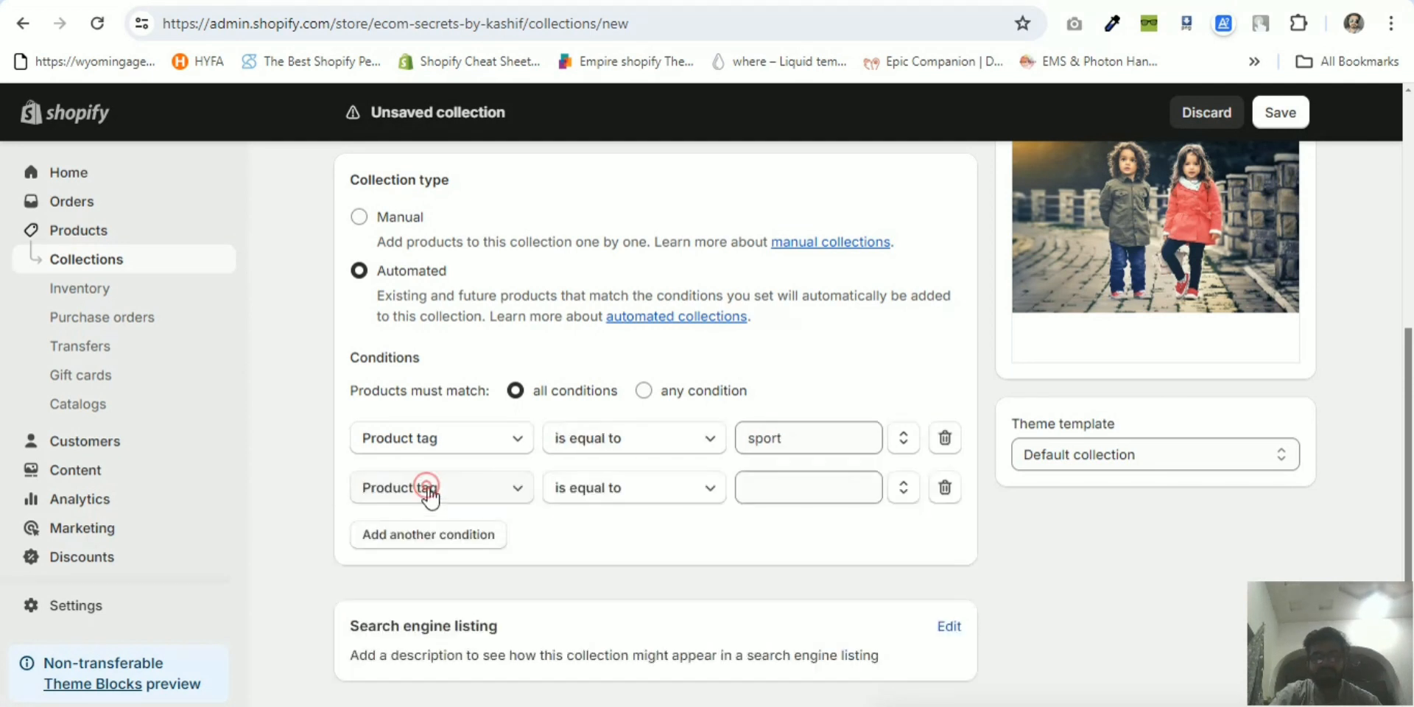
pyautogui.click(411, 491)
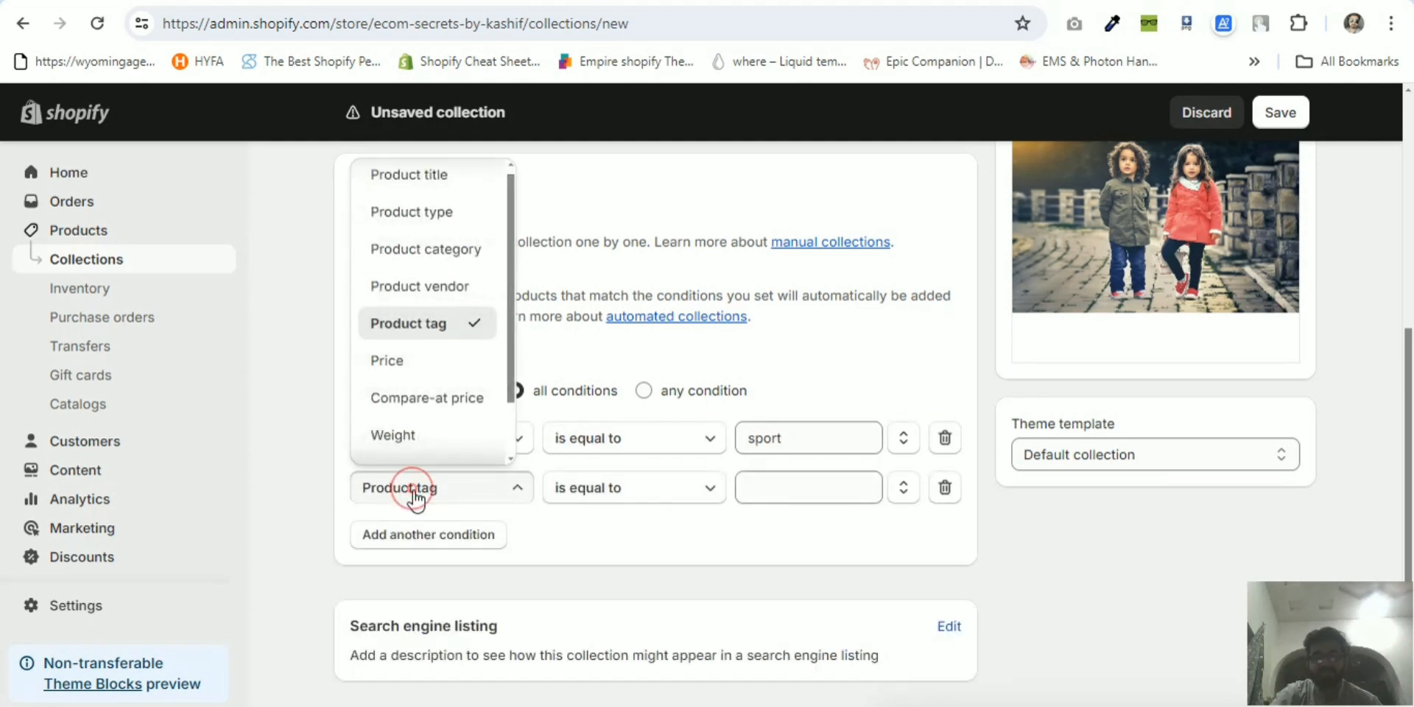
pyautogui.click(422, 368)
pyautogui.click(814, 491)
pyautogui.write('1')
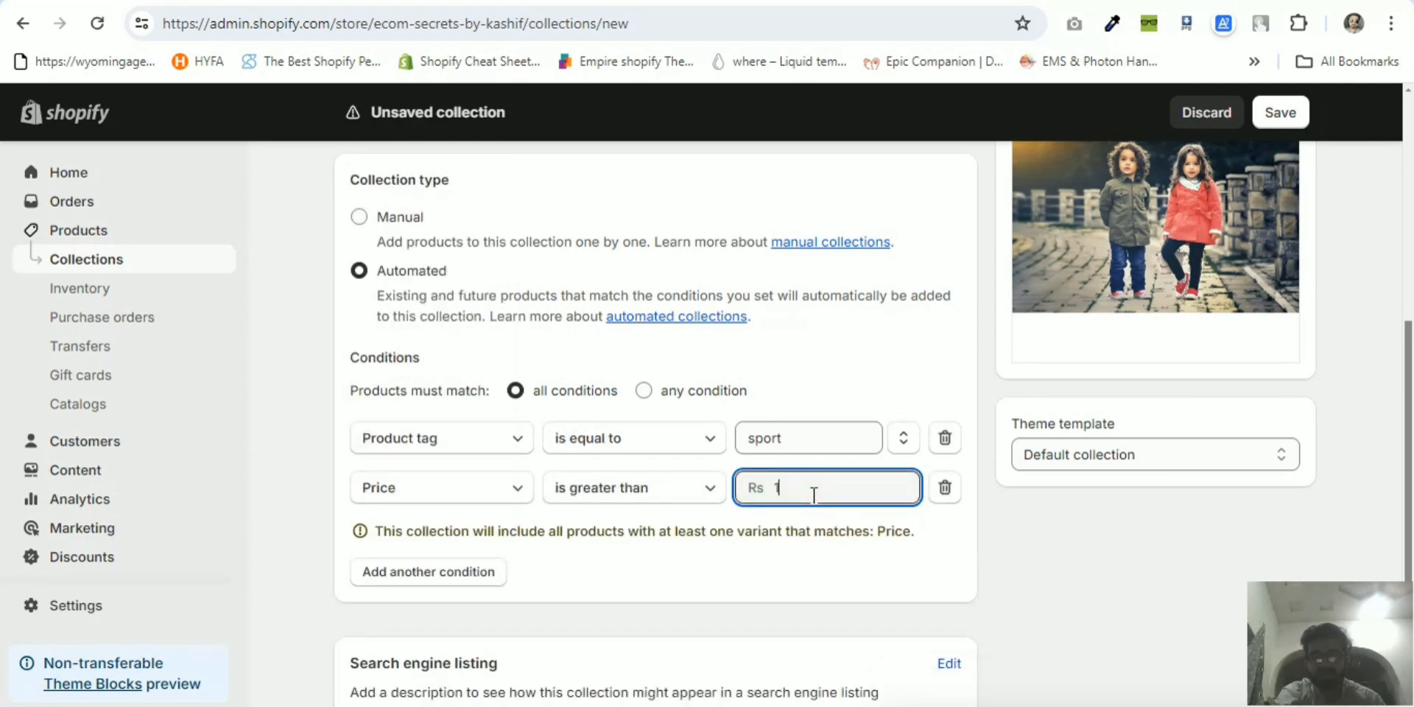
pyautogui.write('00')
pyautogui.click(787, 563)
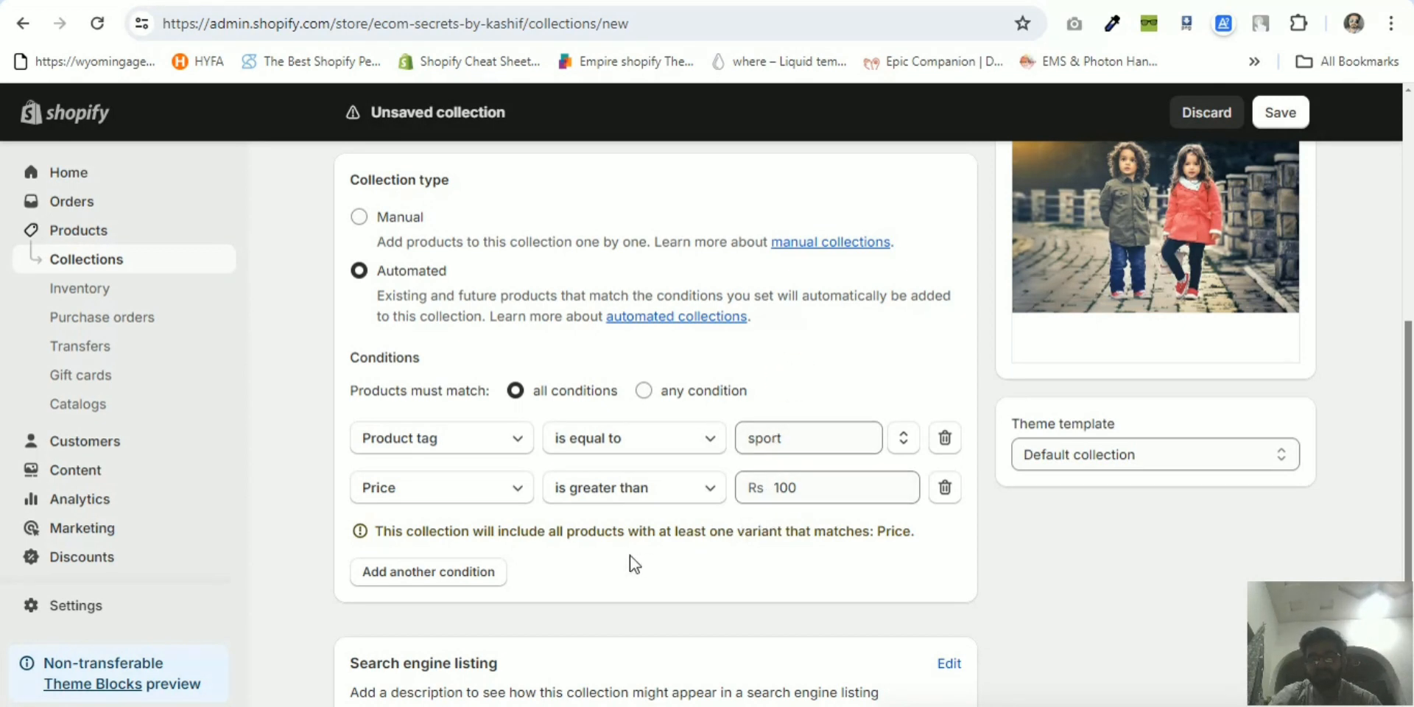
pyautogui.click(945, 488)
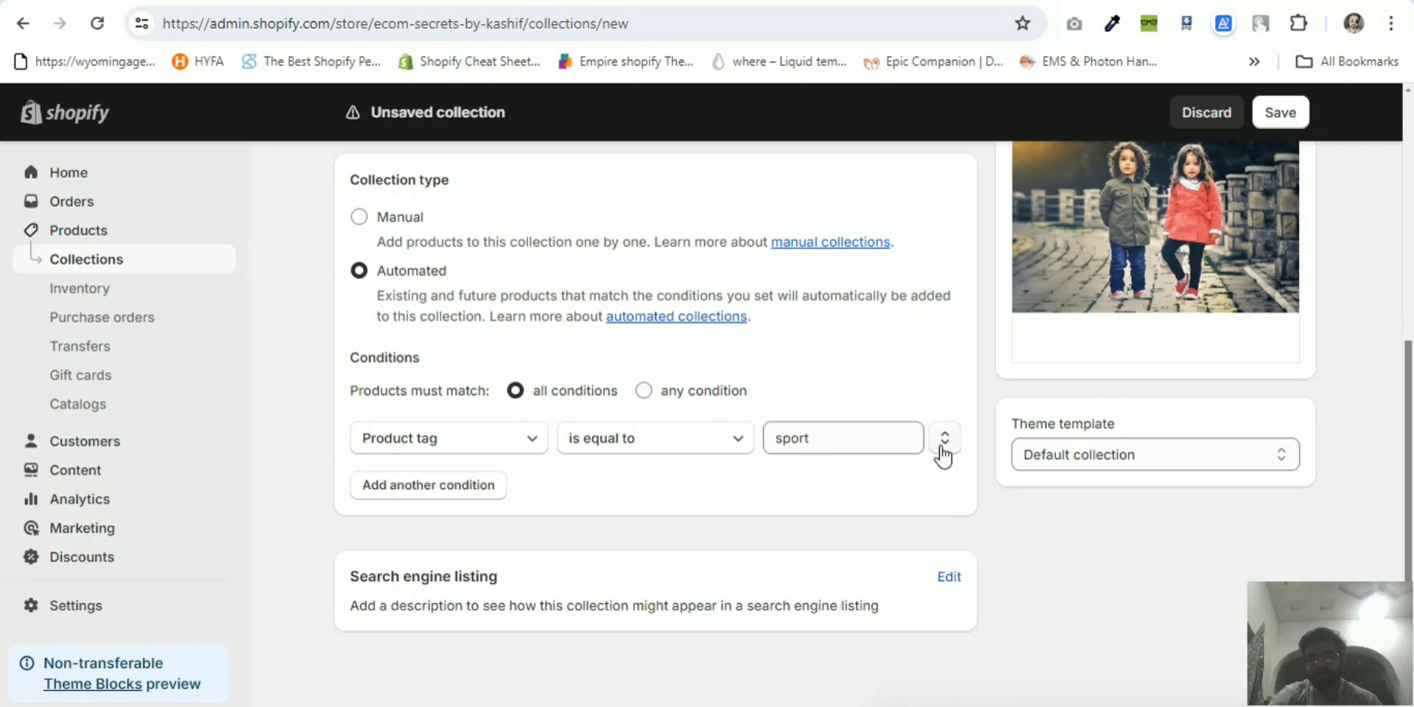
# Let products match any condition and save the Sport Accessories collection.
pyautogui.click(646, 392)
pyautogui.moveTo(1408, 530); pyautogui.dragTo(1411, 293)
pyautogui.click(1288, 116)
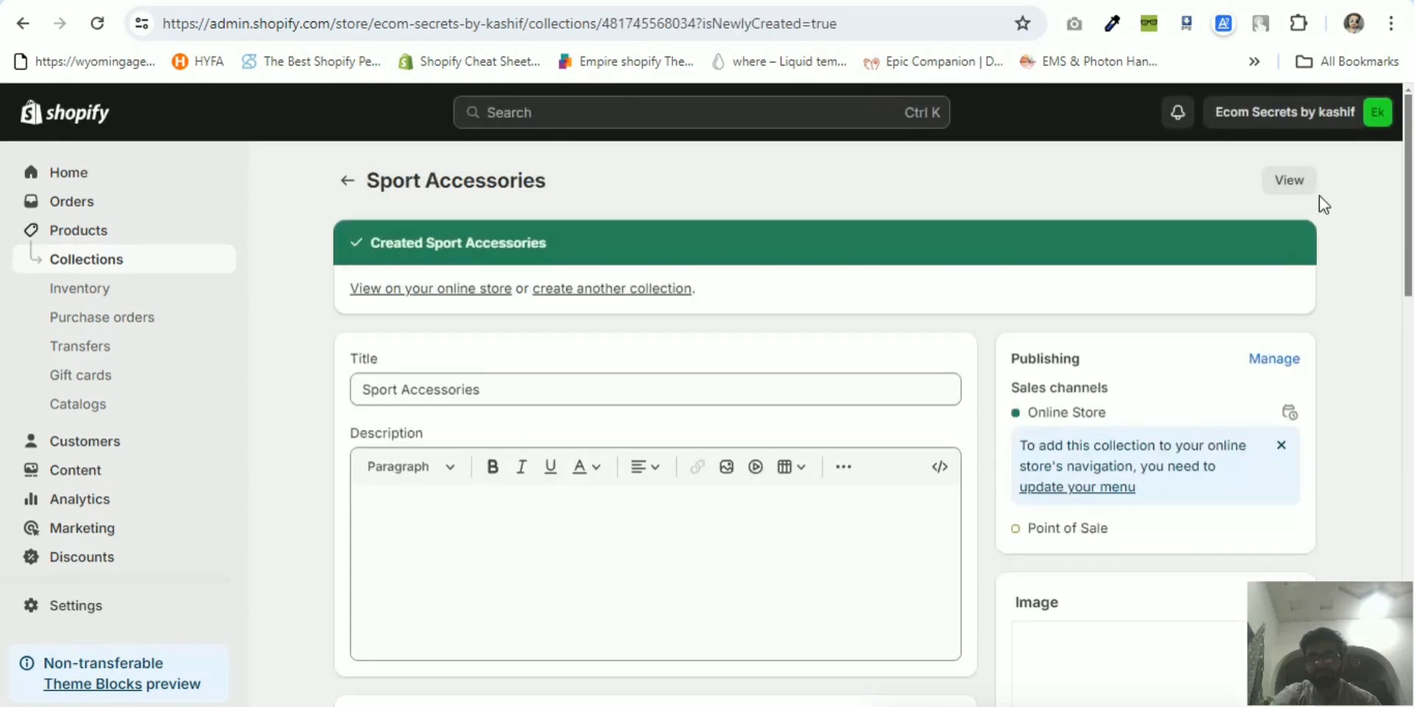
# Leave the Sport Accessories collection and open the Bailey Floral Babydoll Dress from the product list.
pyautogui.moveTo(1406, 214)
pyautogui.mouseDown()
pyautogui.moveTo(1329, 586)
pyautogui.moveTo(1412, 440)
pyautogui.moveTo(1377, 593)
pyautogui.moveTo(1411, 527)
pyautogui.moveTo(1412, 254)
pyautogui.moveTo(1393, 442)
pyautogui.moveTo(1412, 214)
pyautogui.mouseUp()
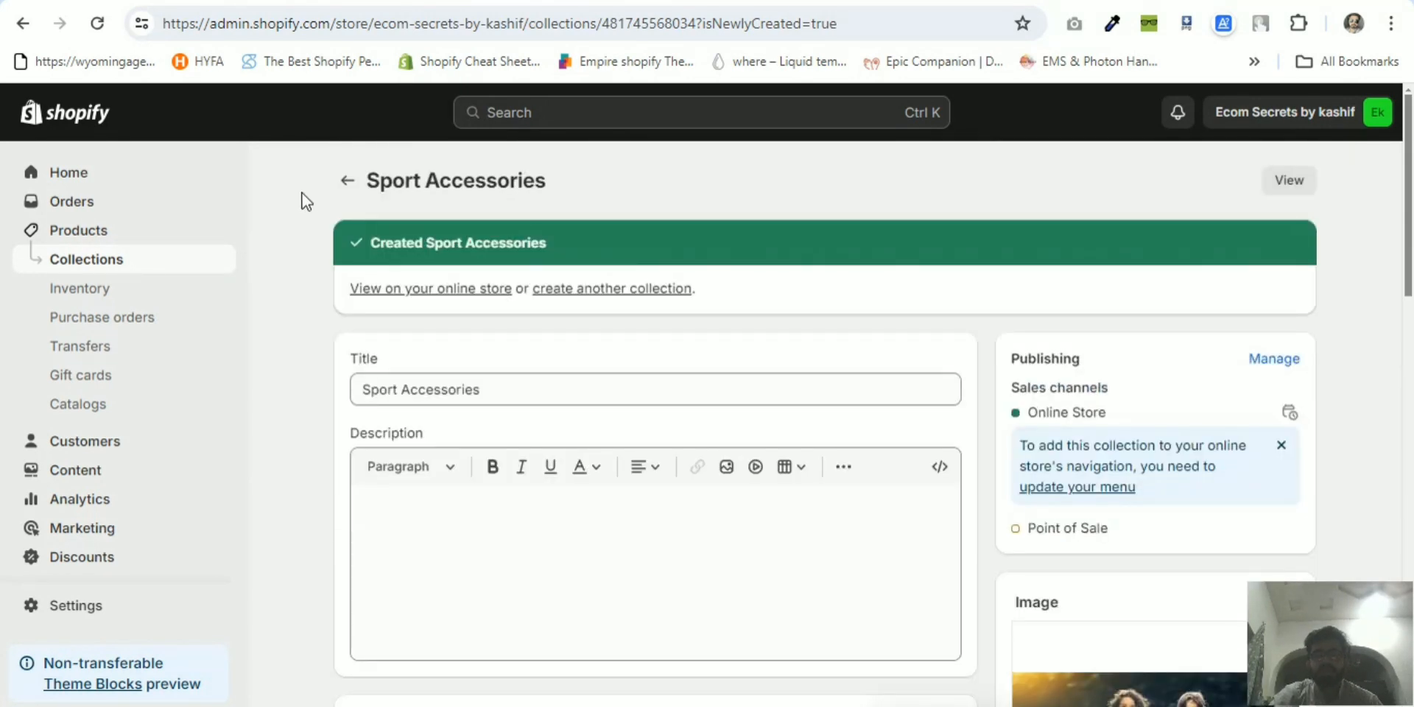
pyautogui.click(347, 184)
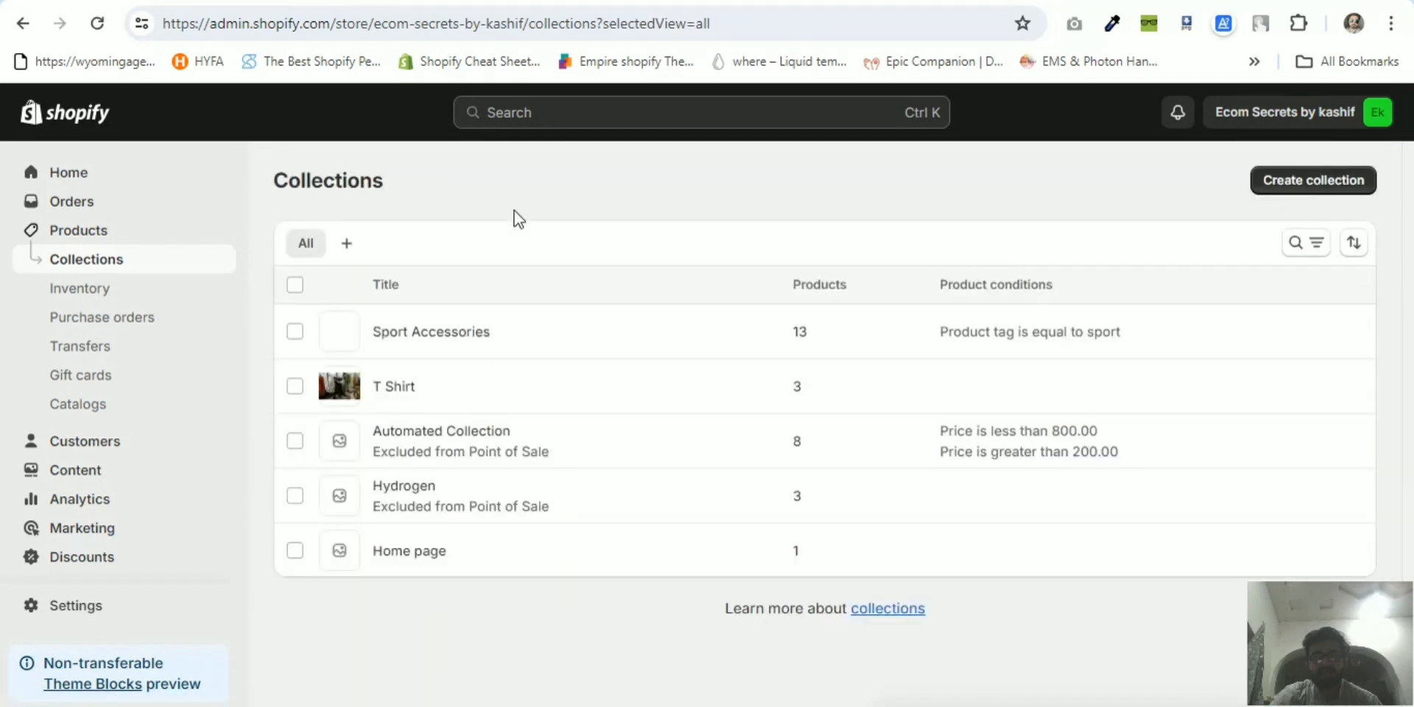
pyautogui.click(98, 237)
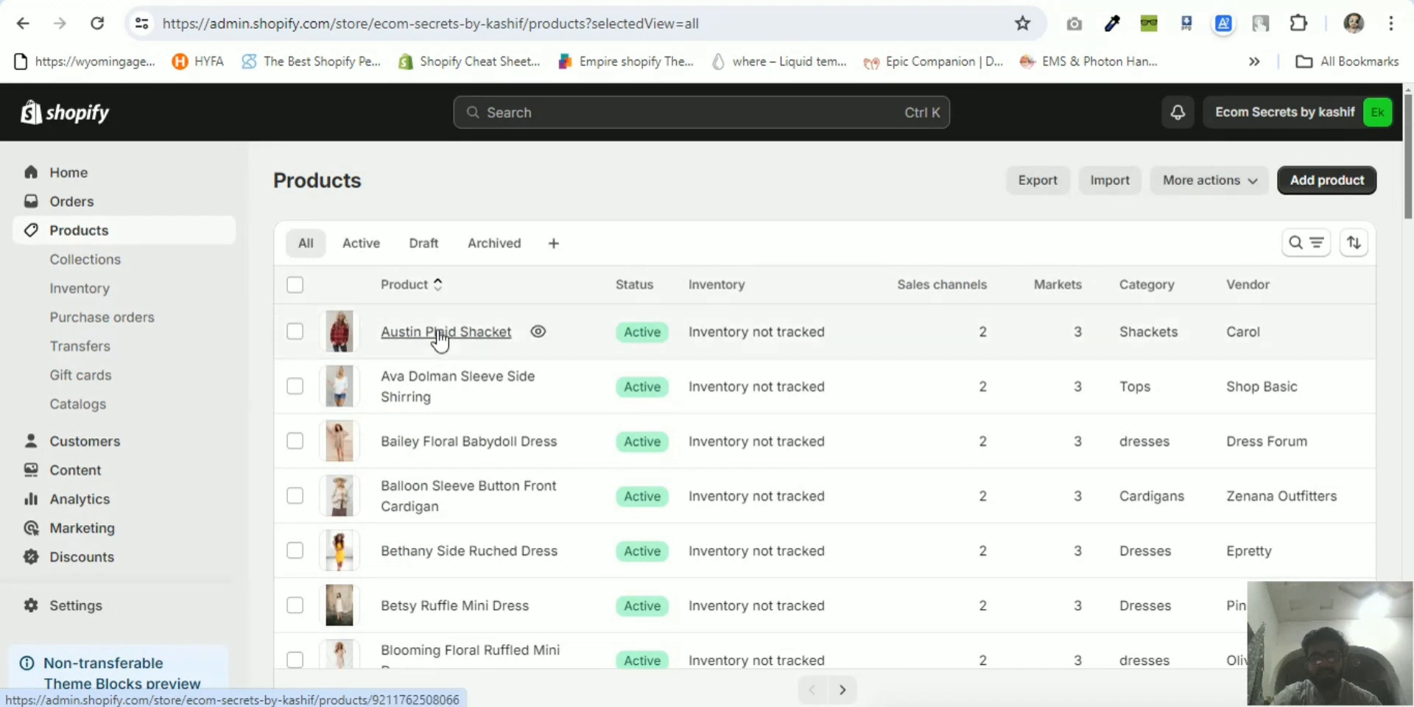
pyautogui.click(411, 446)
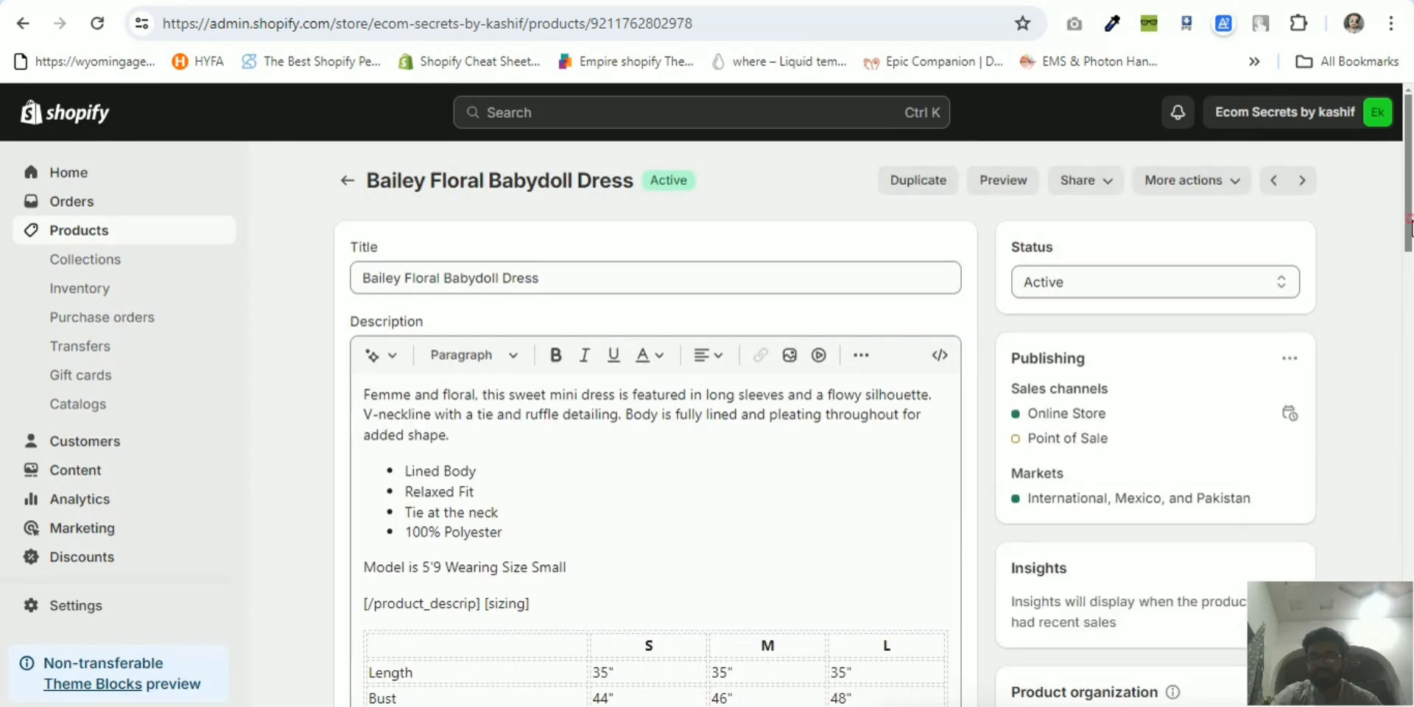
# Add the existing tag Sport to the Bailey Floral Babydoll Dress and save the product.
pyautogui.scroll(-10, 1173, 376)
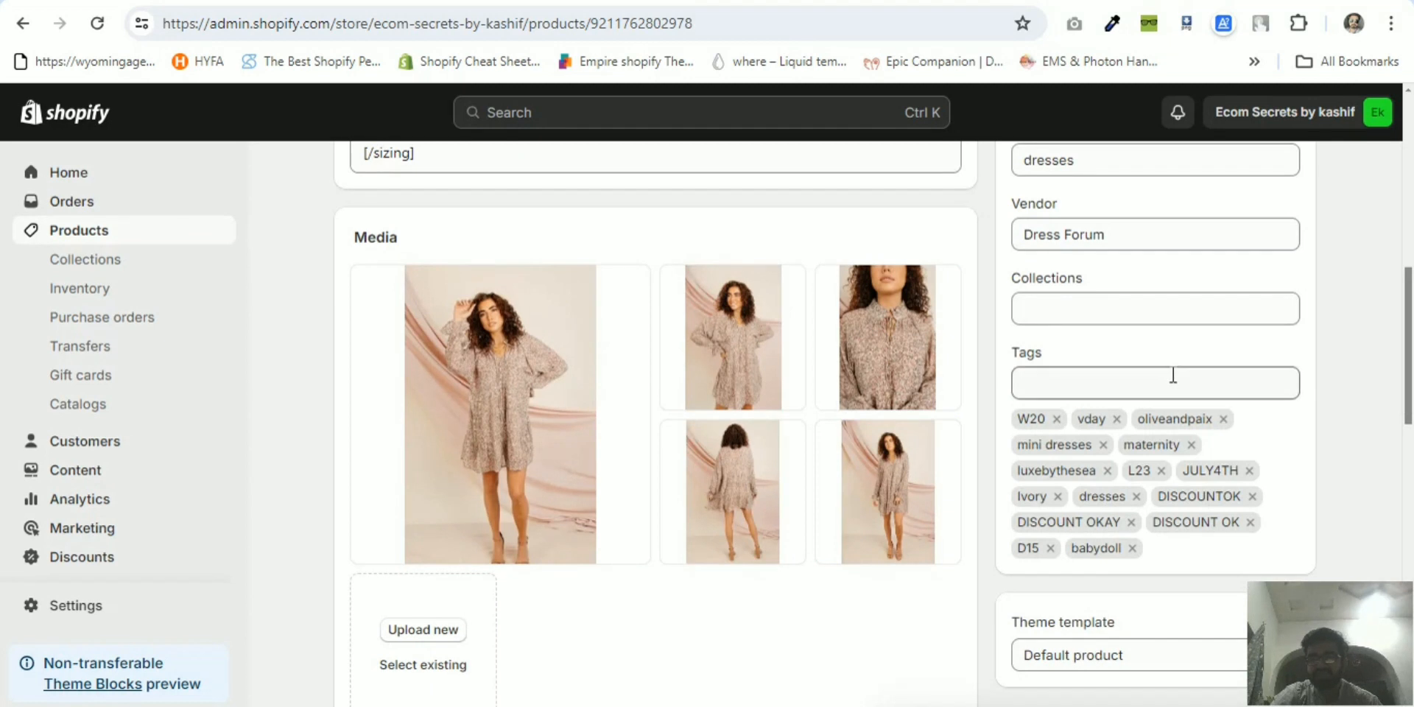
pyautogui.click(1149, 387)
pyautogui.write('spo')
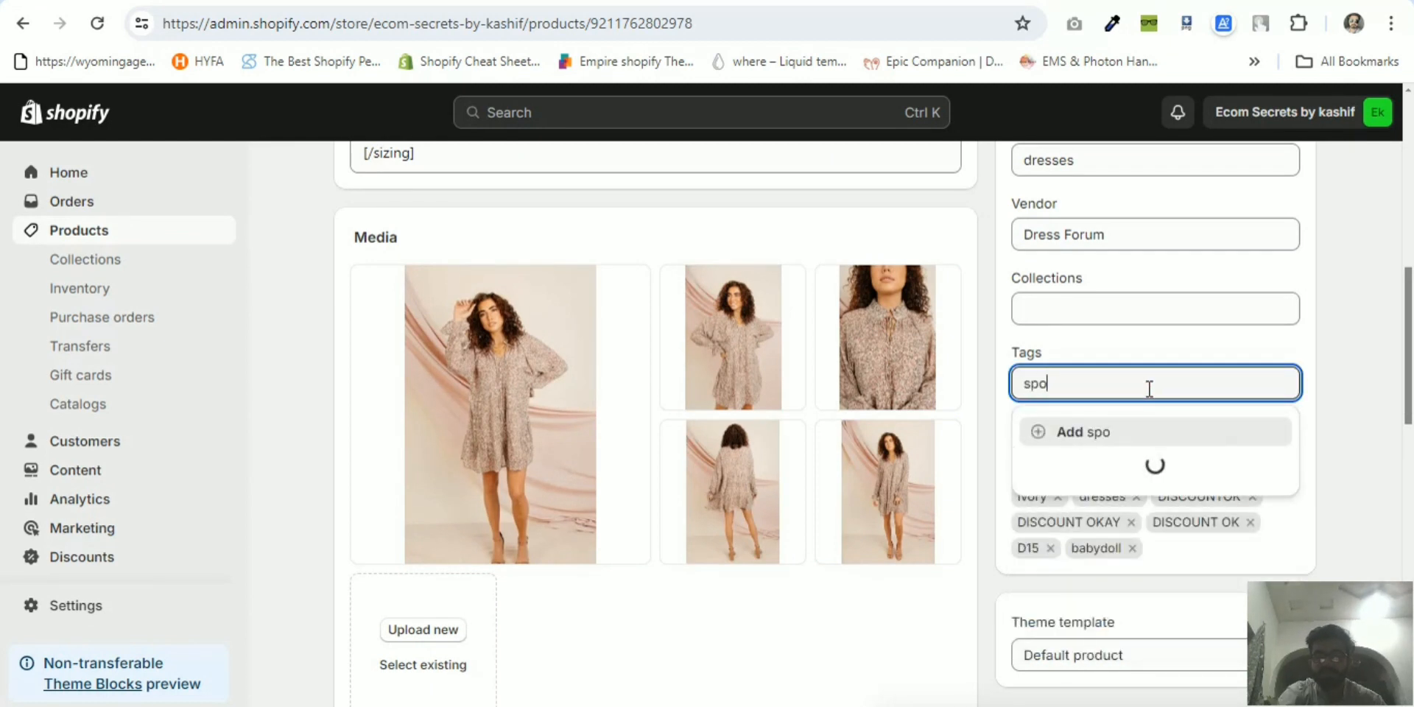
pyautogui.write('rt')
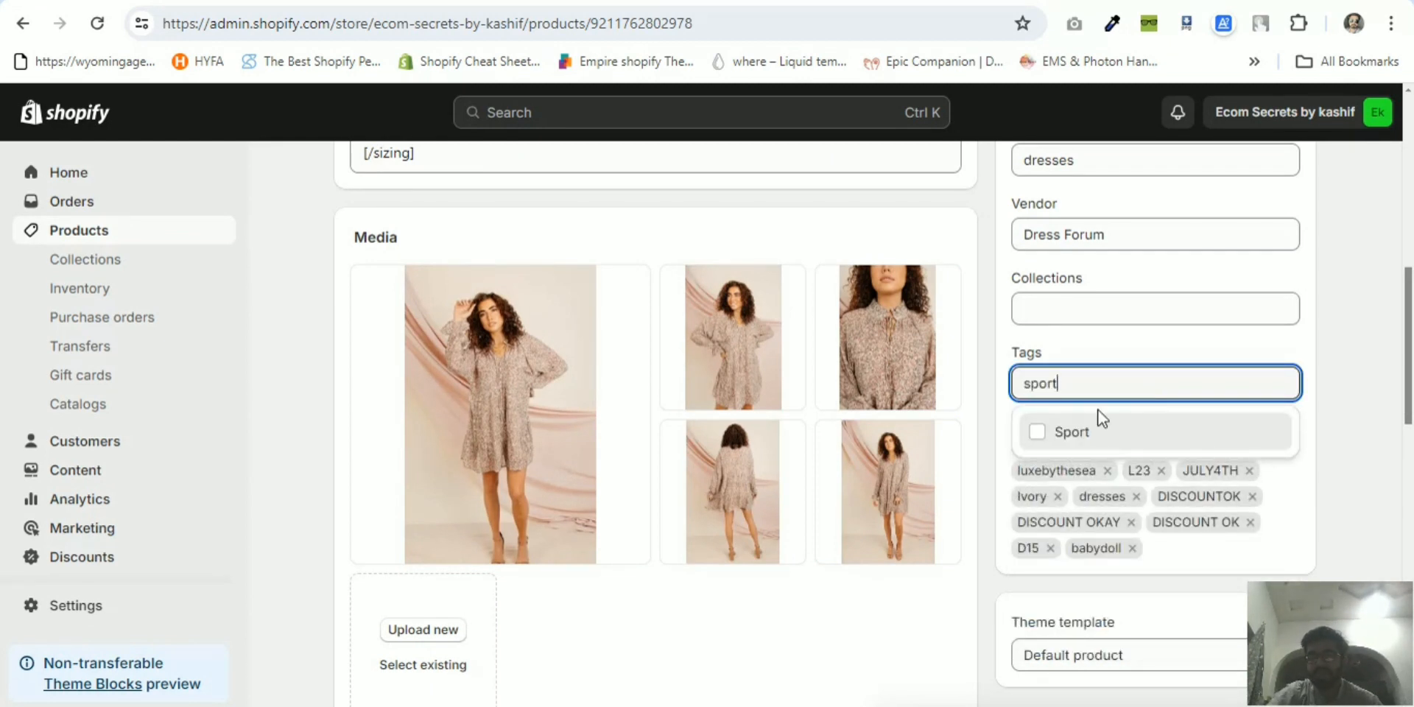
pyautogui.click(1072, 432)
pyautogui.click(1330, 442)
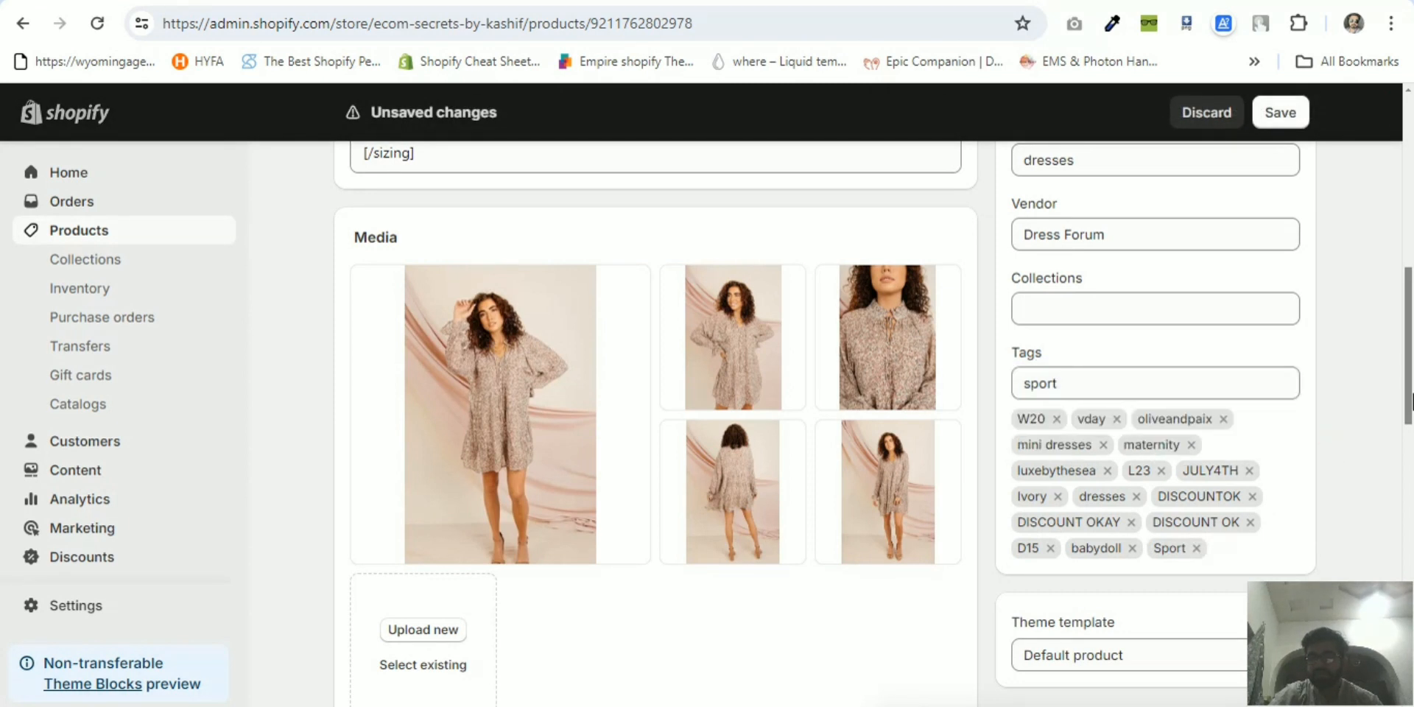
pyautogui.moveTo(1408, 404); pyautogui.dragTo(1406, 221)
pyautogui.click(1286, 110)
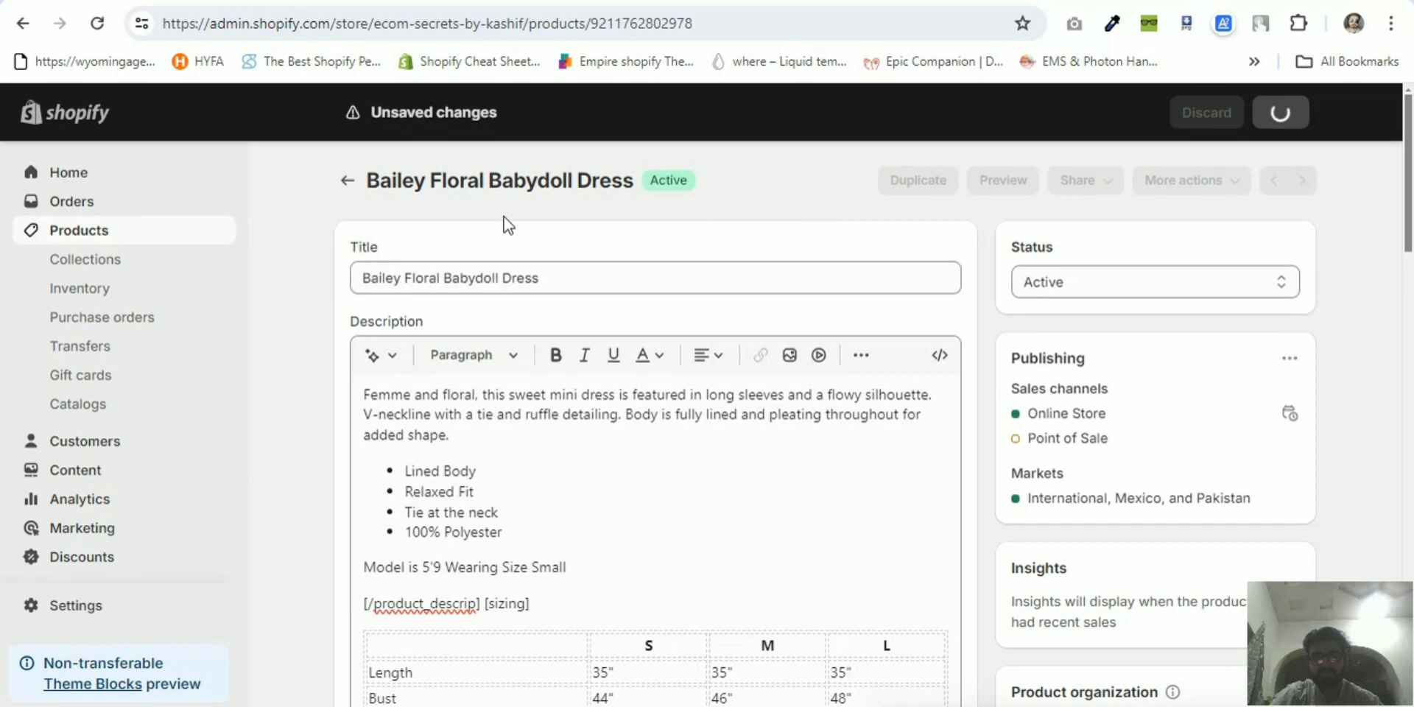
# Go to the collections list, look into the Sport Accessories collection, and return to the list.
pyautogui.click(345, 183)
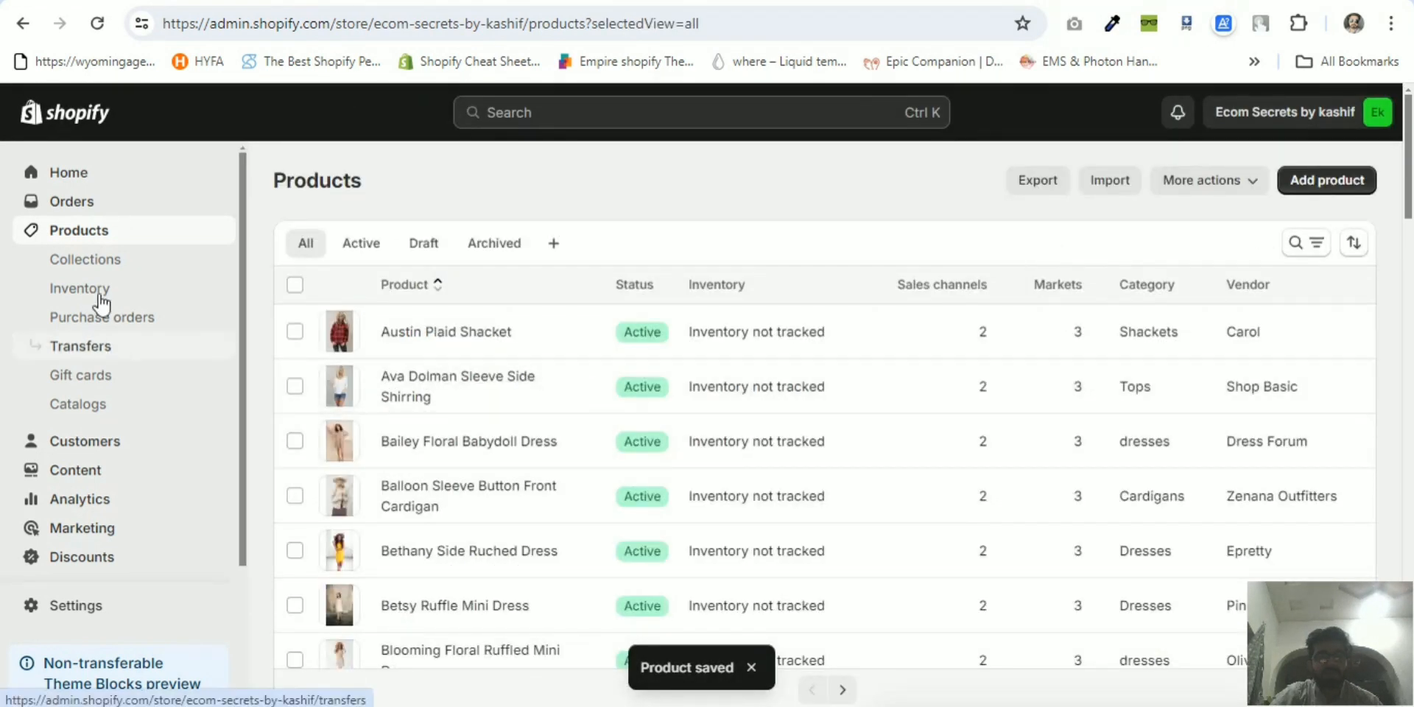
pyautogui.click(101, 258)
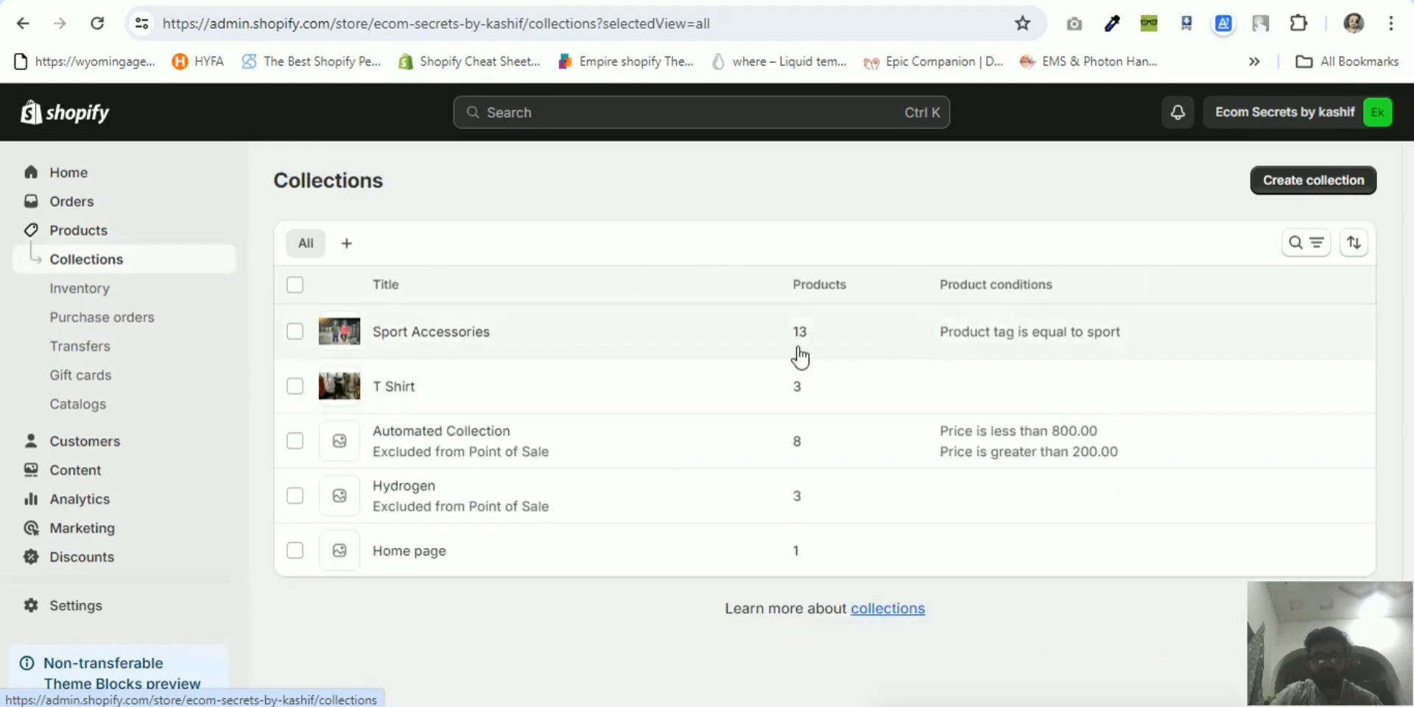
pyautogui.click(410, 334)
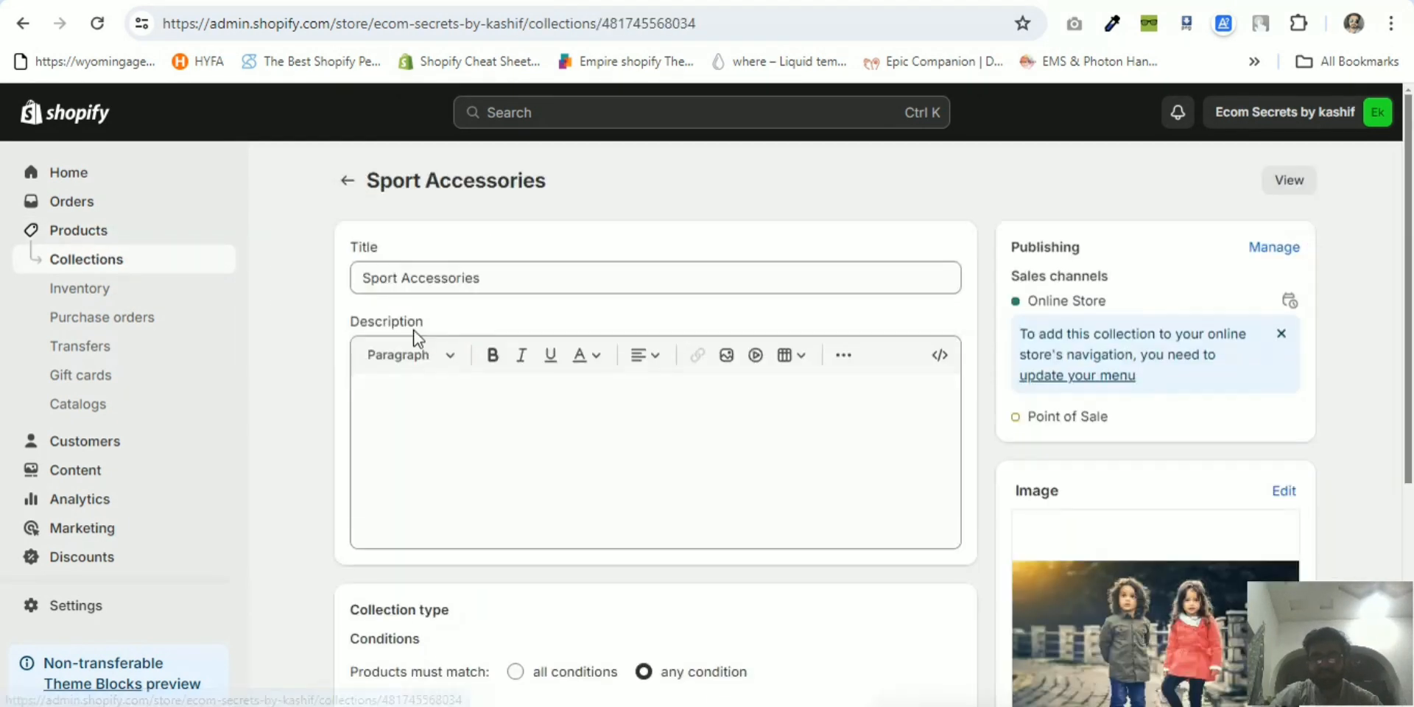
pyautogui.moveTo(1411, 246); pyautogui.dragTo(1412, 212)
pyautogui.click(341, 181)
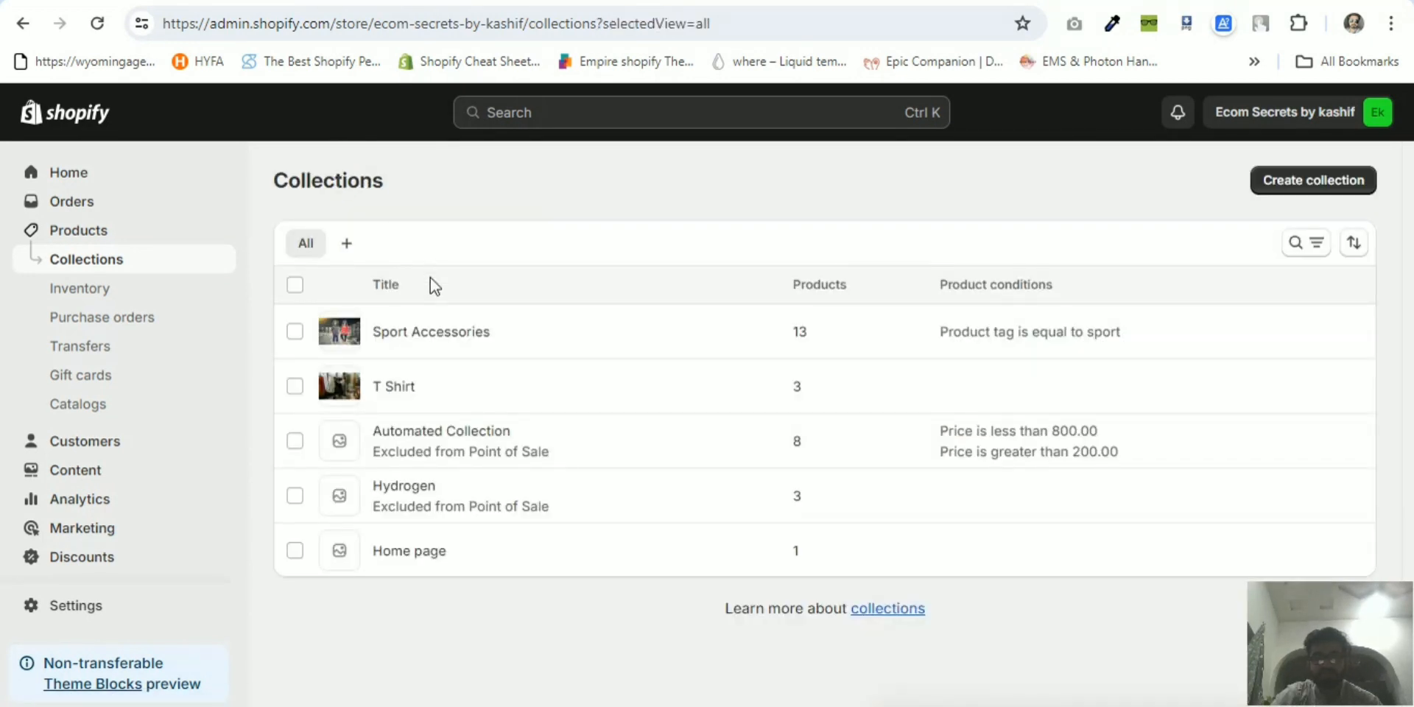
# Reopen the Sport Accessories collection and examine its full product list, including the archived products.
pyautogui.click(436, 329)
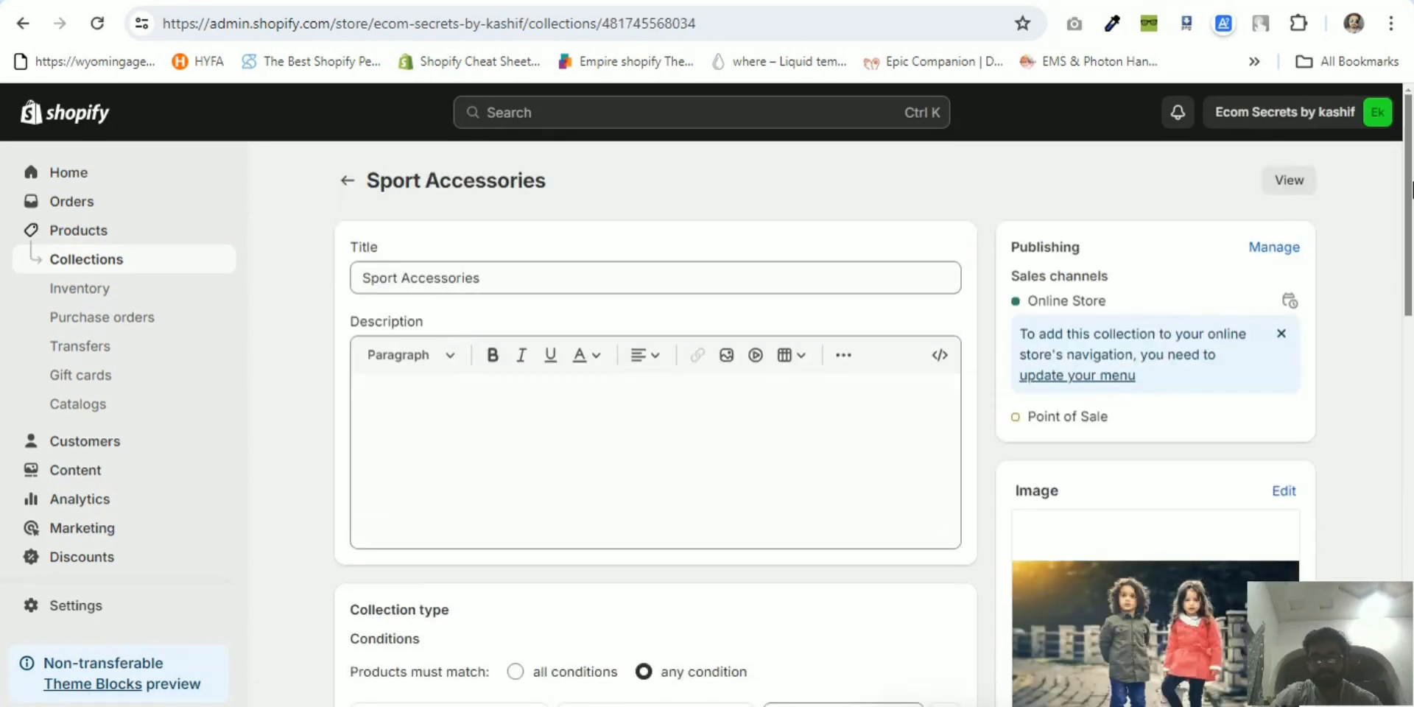
pyautogui.moveTo(1408, 184); pyautogui.dragTo(1394, 574)
pyautogui.scroll(5, 1385, 579)
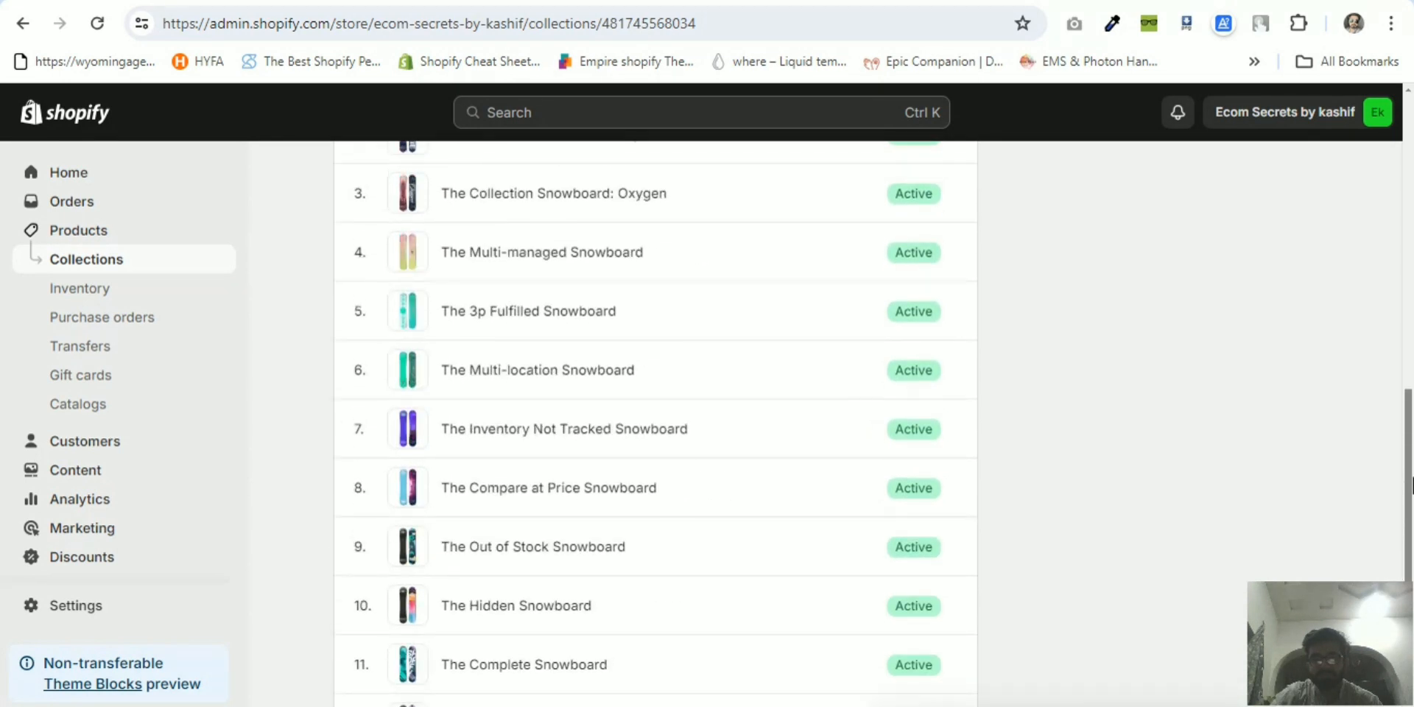
pyautogui.scroll(-3, 1340, 610)
pyautogui.scroll(-3, 1339, 617)
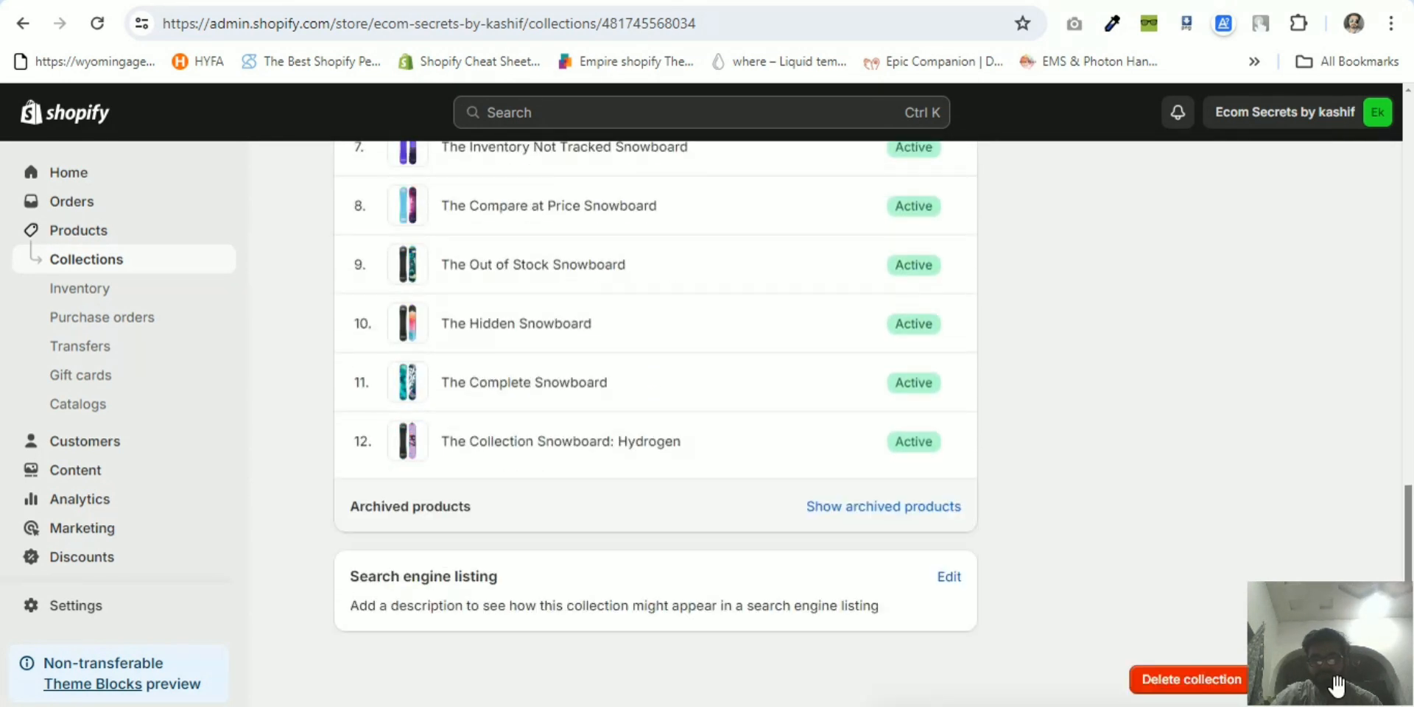
pyautogui.click(890, 510)
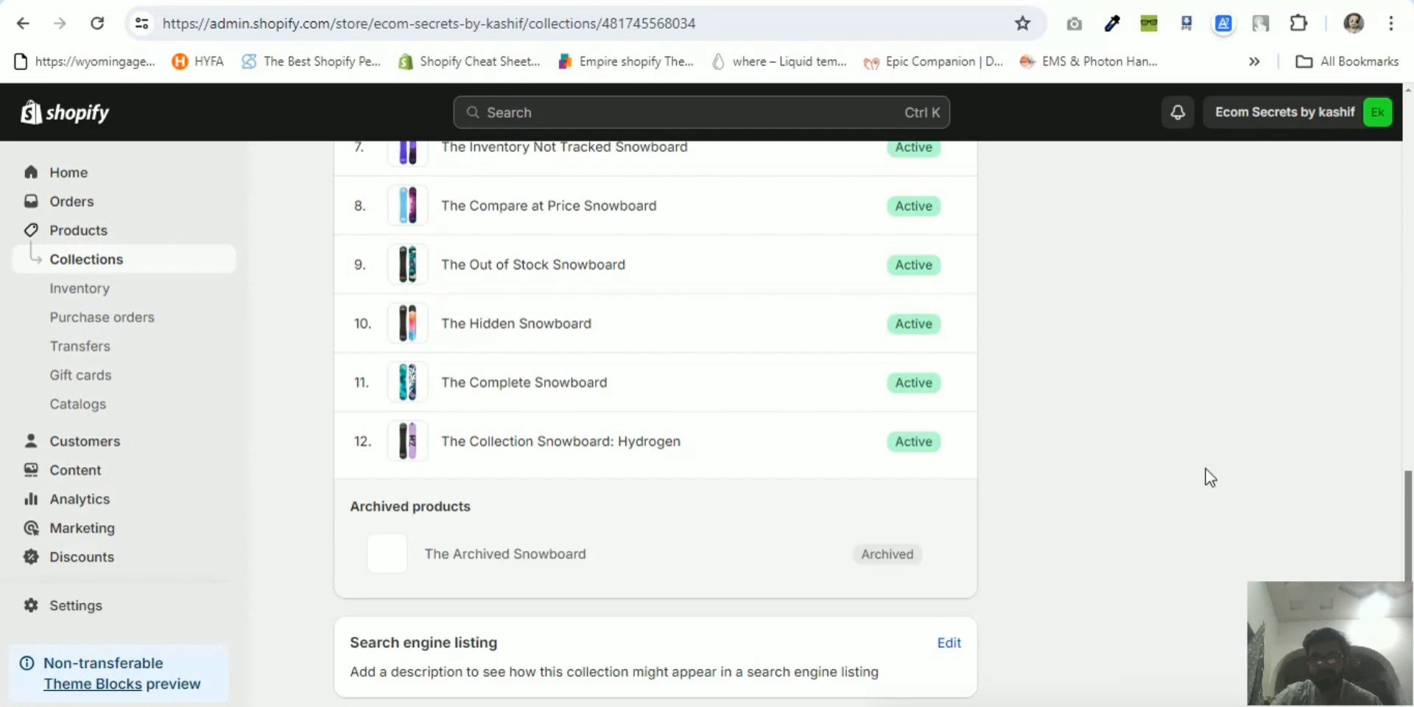
pyautogui.moveTo(1412, 515); pyautogui.dragTo(1411, 155)
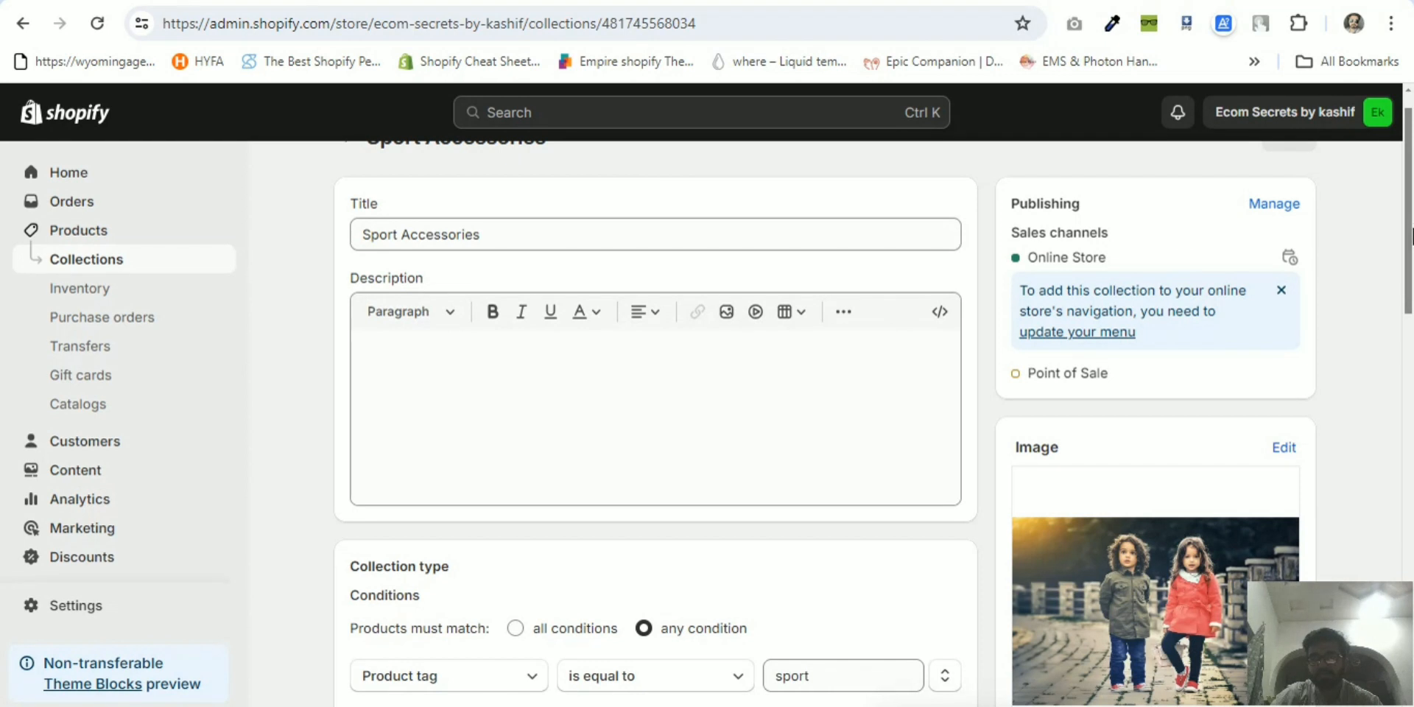
pyautogui.moveTo(1412, 236); pyautogui.dragTo(1411, 161)
# Return to the collections list and recheck Sport Accessories for the Bailey Floral Babydoll Dress.
pyautogui.click(347, 180)
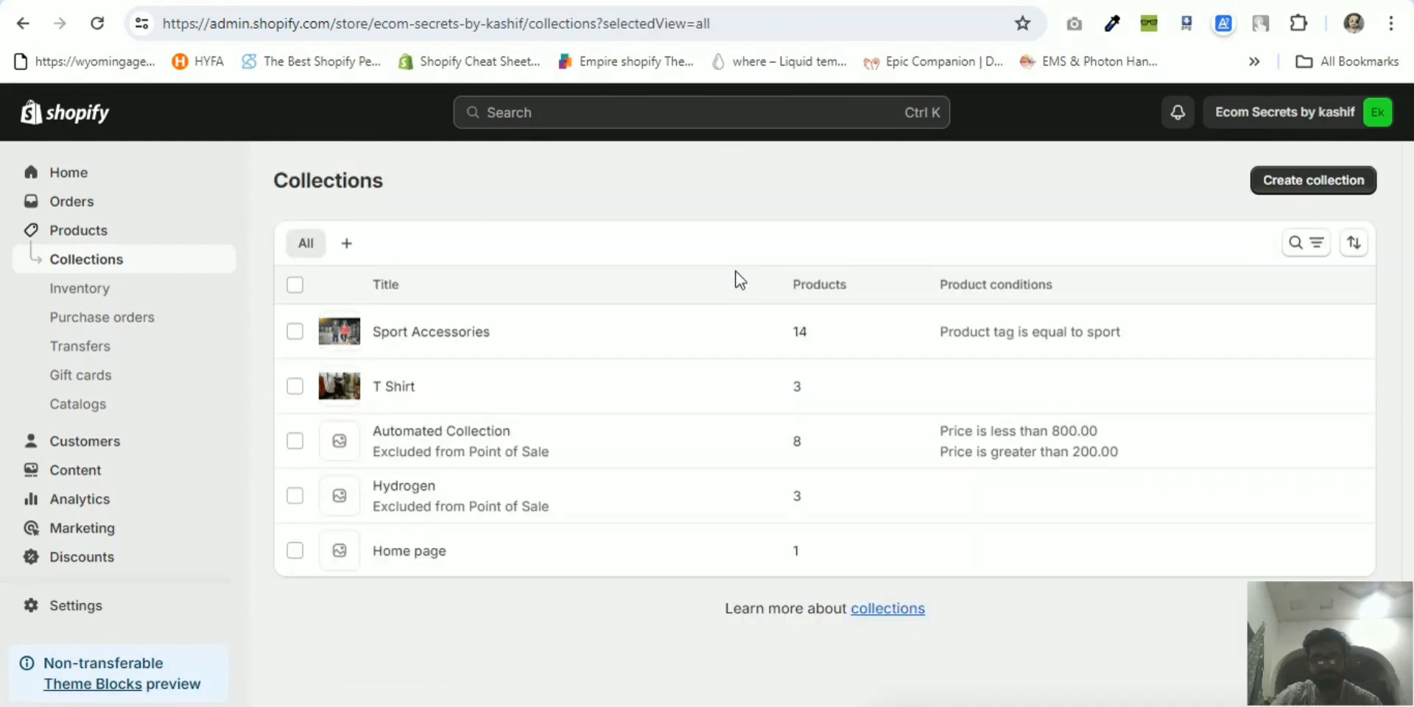
pyautogui.click(685, 336)
pyautogui.moveTo(1412, 214); pyautogui.dragTo(1379, 442)
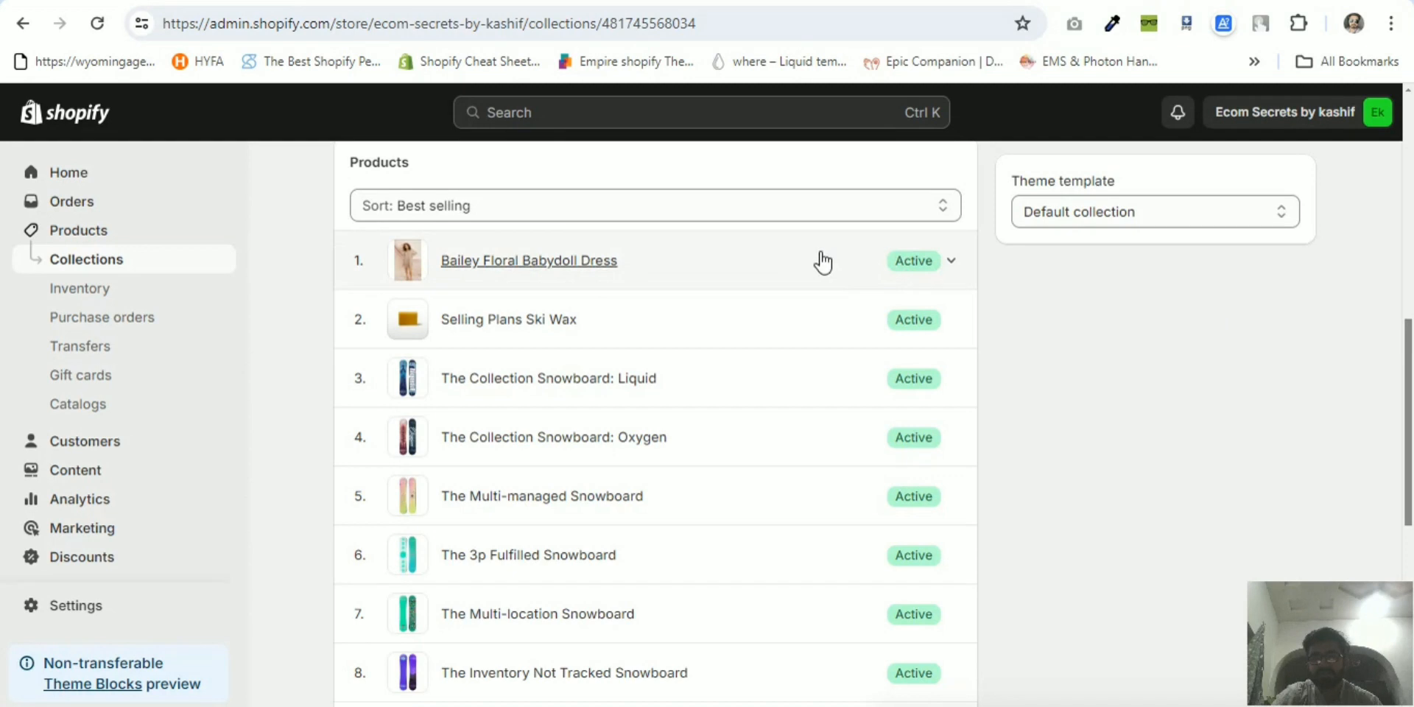
# Leave Sport Accessories, look through the products of the T Shirt collection, and return to the collections list.
pyautogui.moveTo(1411, 434); pyautogui.dragTo(1412, 206)
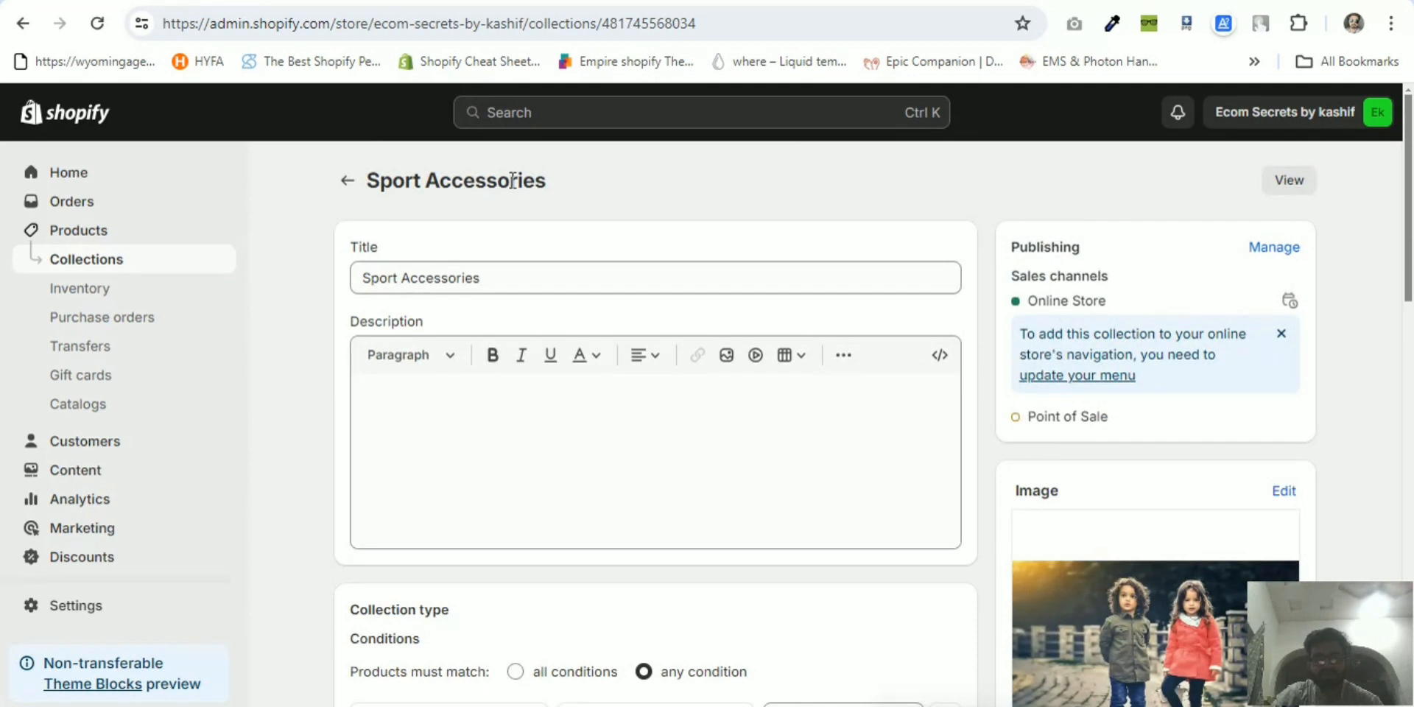
pyautogui.click(346, 182)
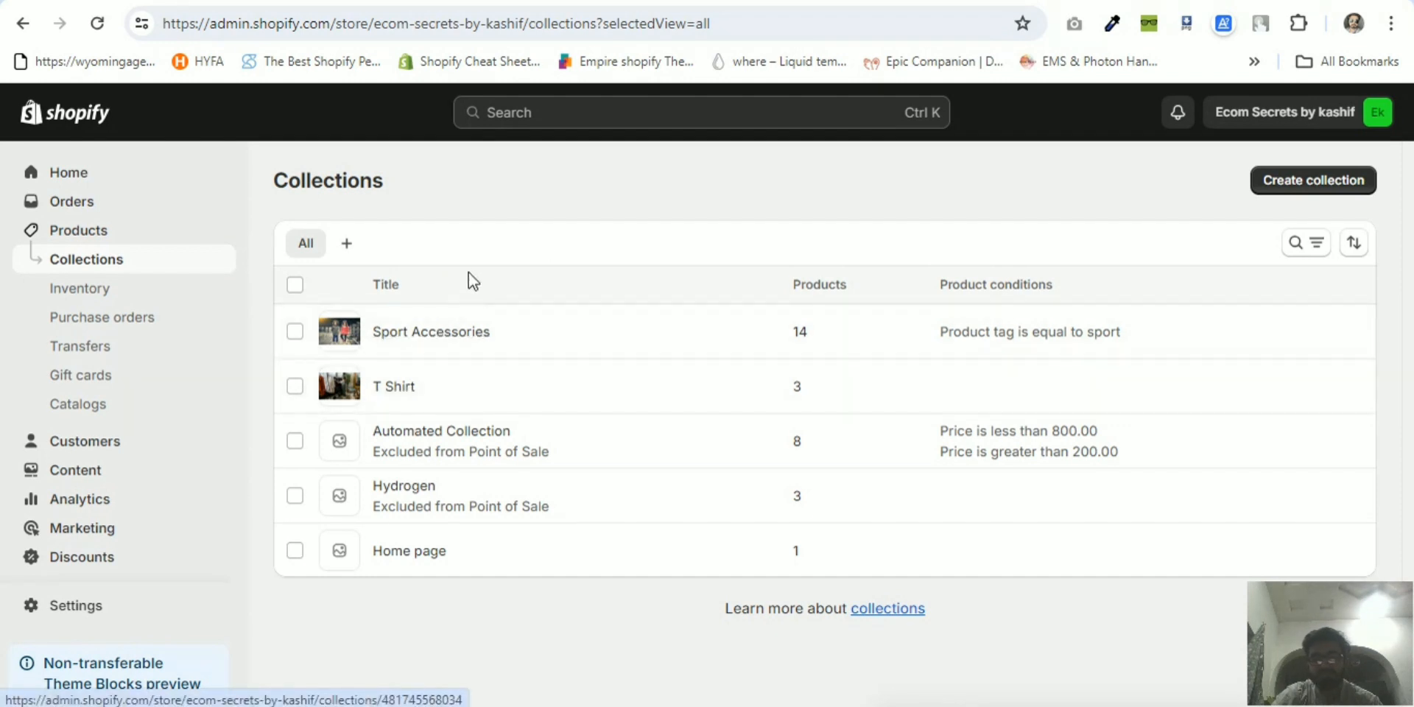
pyautogui.click(403, 385)
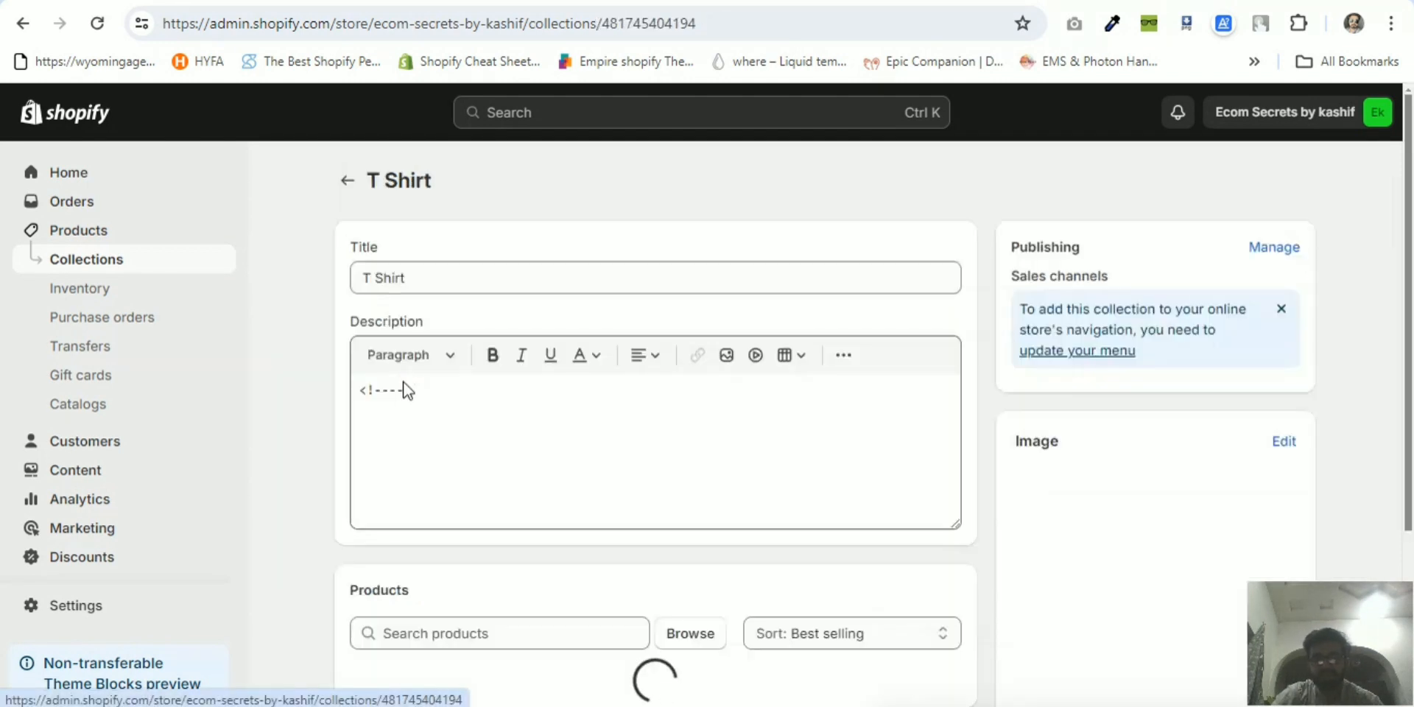
pyautogui.scroll(-5, 1383, 436)
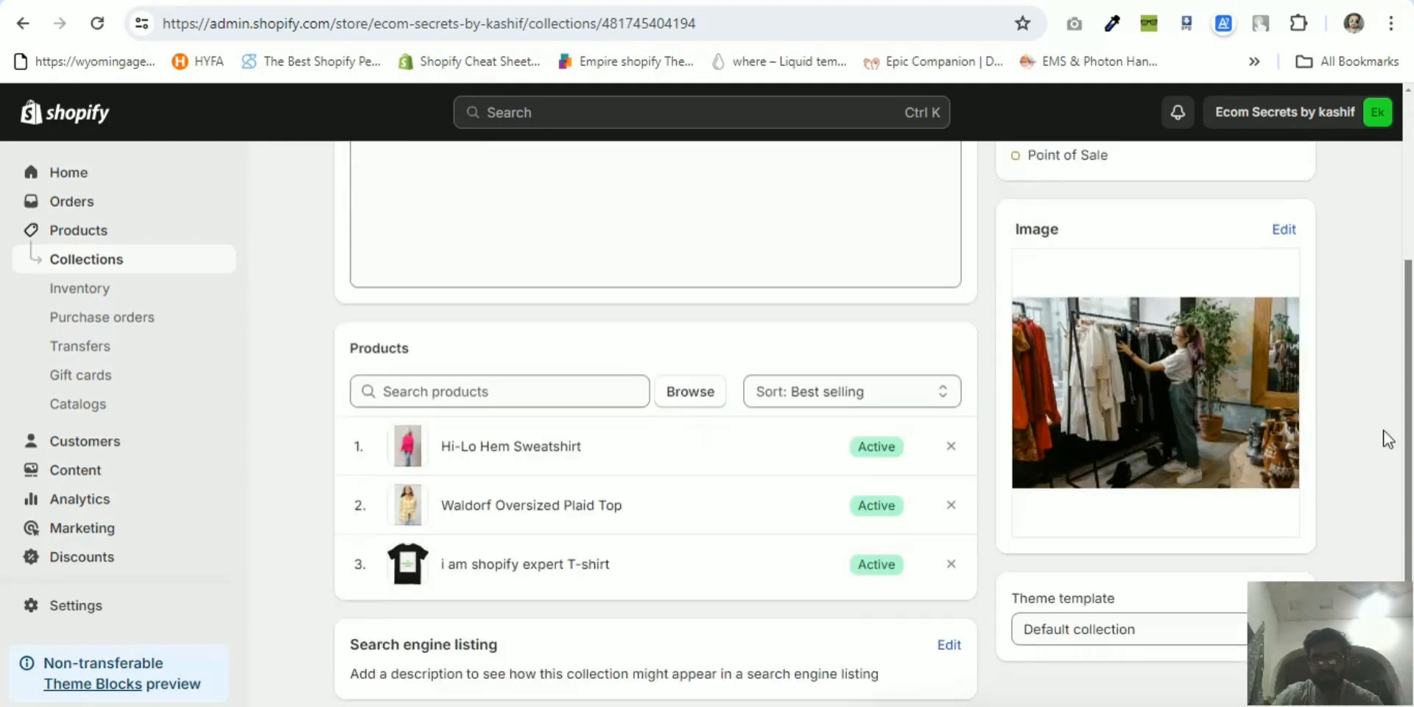
pyautogui.scroll(5, 1367, 515)
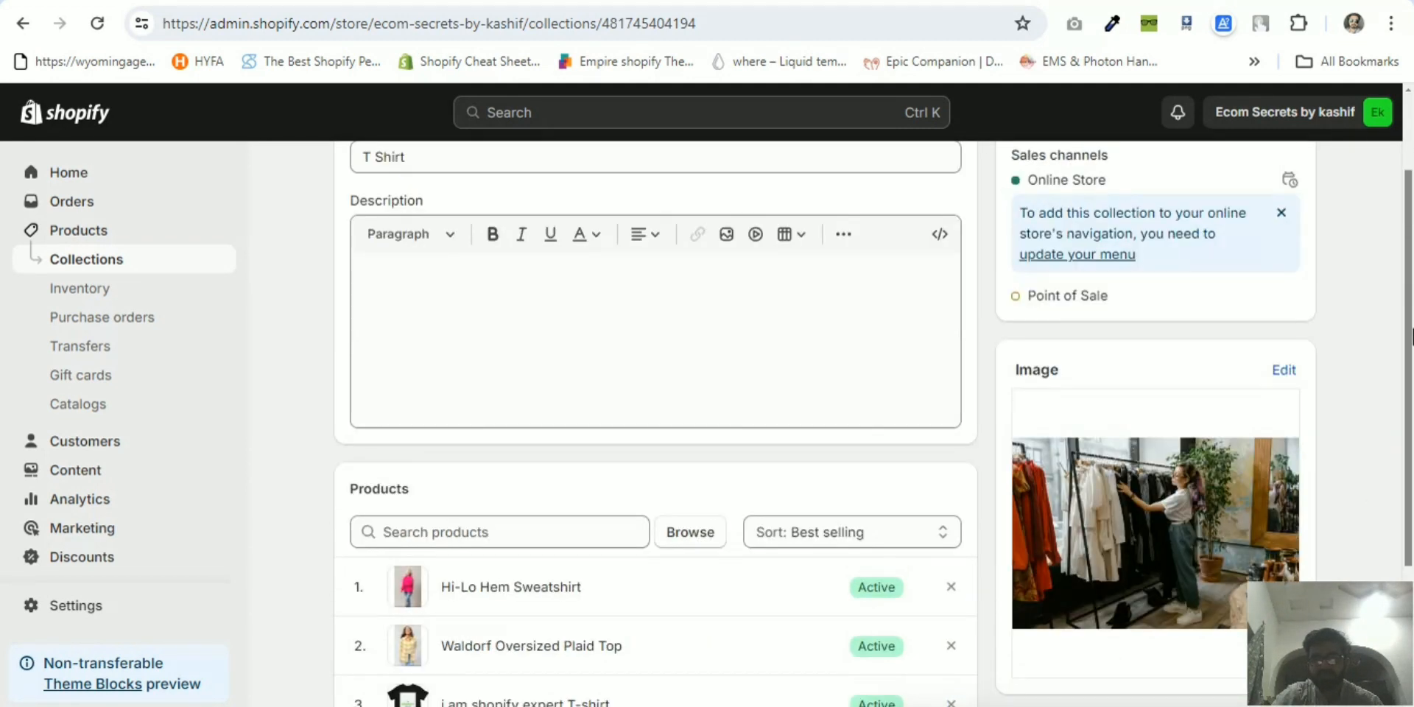
pyautogui.click(347, 180)
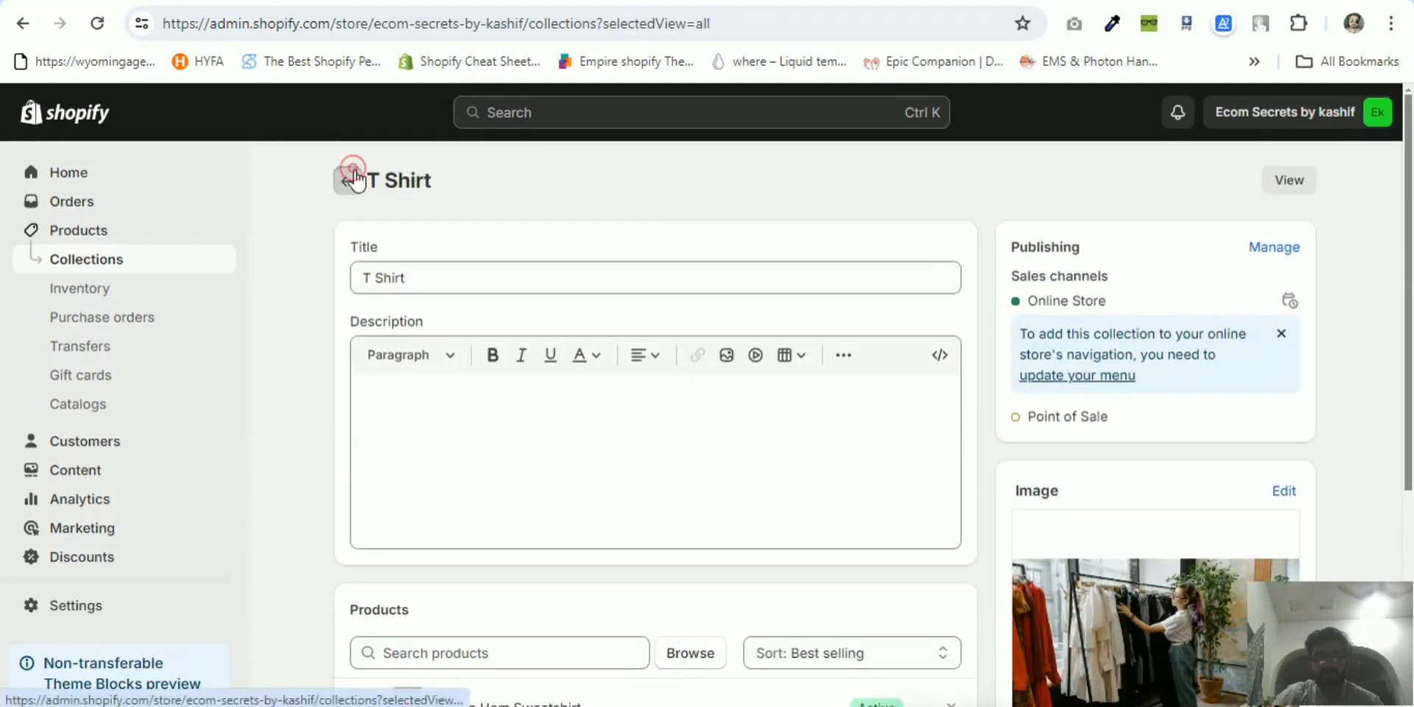
# Open the Sport Accessories collection and examine its product sort options and the available condition types without changing them.
pyautogui.click(425, 331)
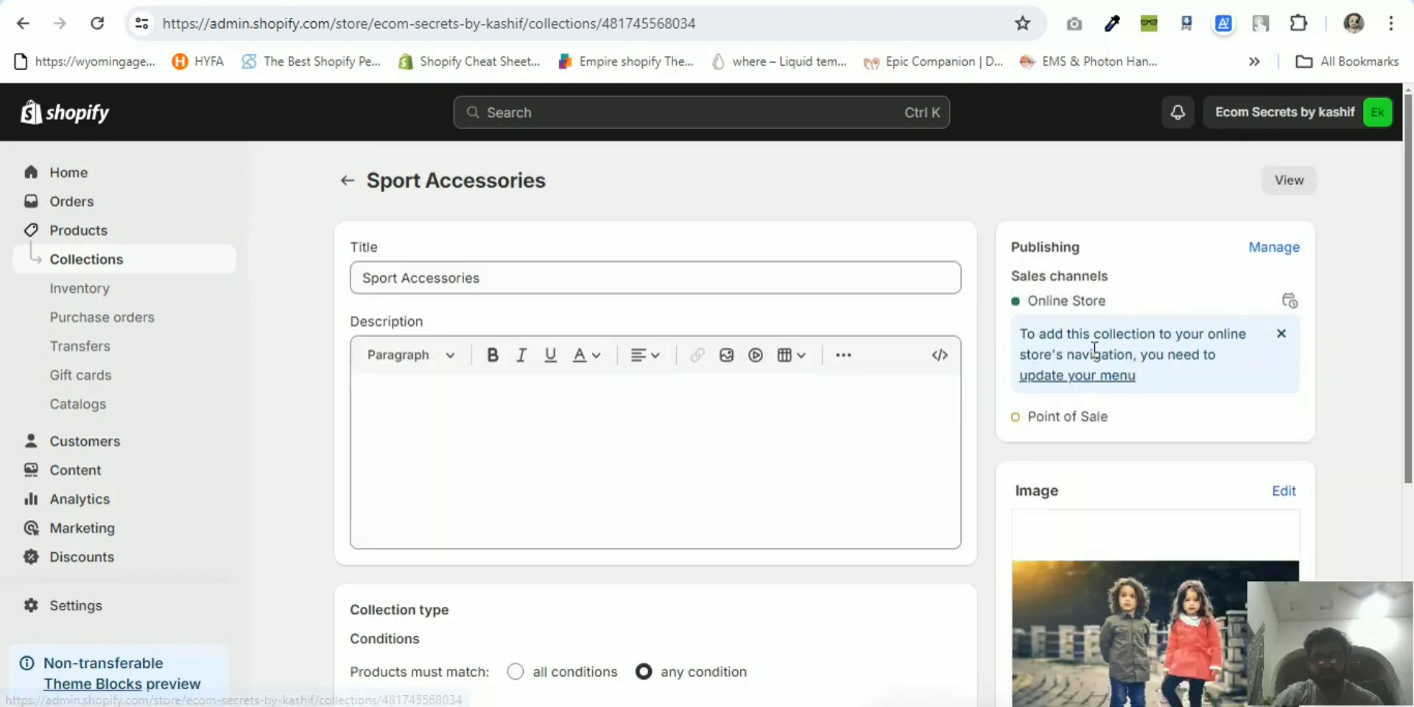
pyautogui.moveTo(1410, 279); pyautogui.dragTo(1379, 451)
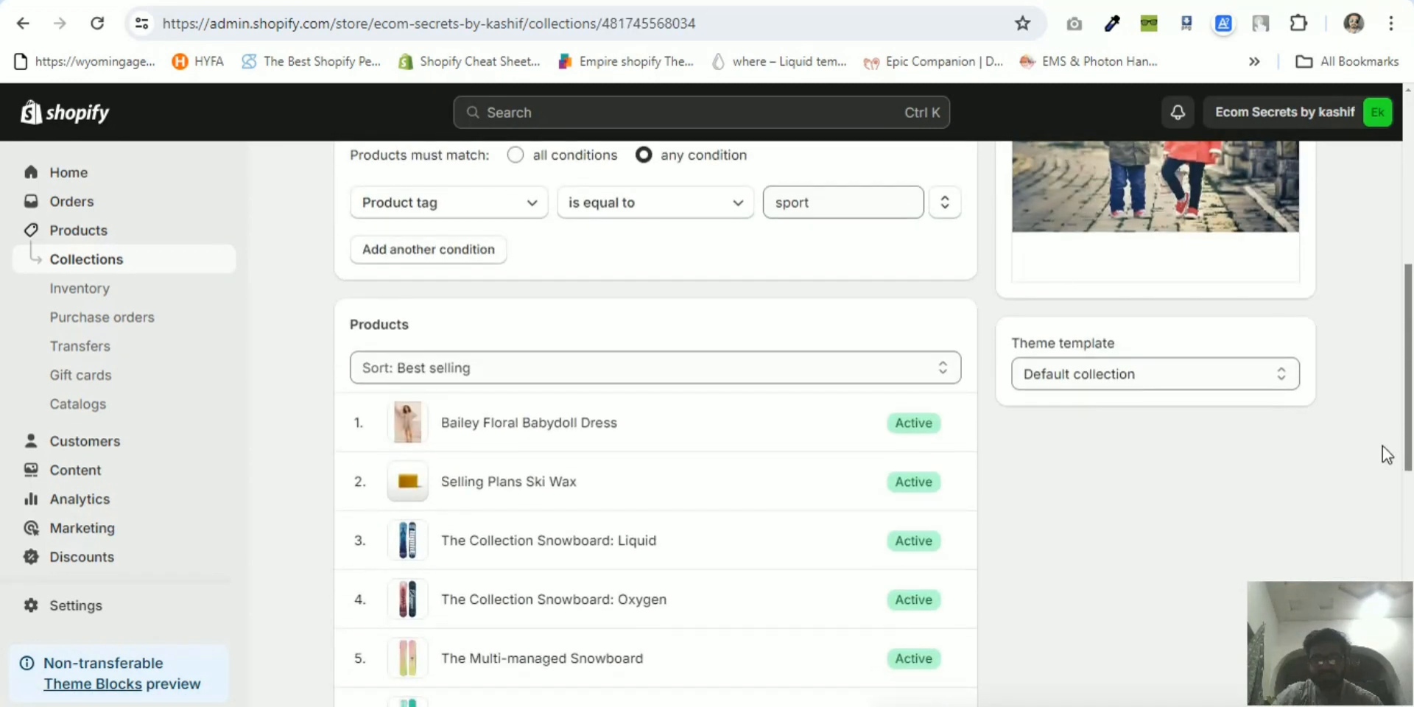
pyautogui.click(415, 366)
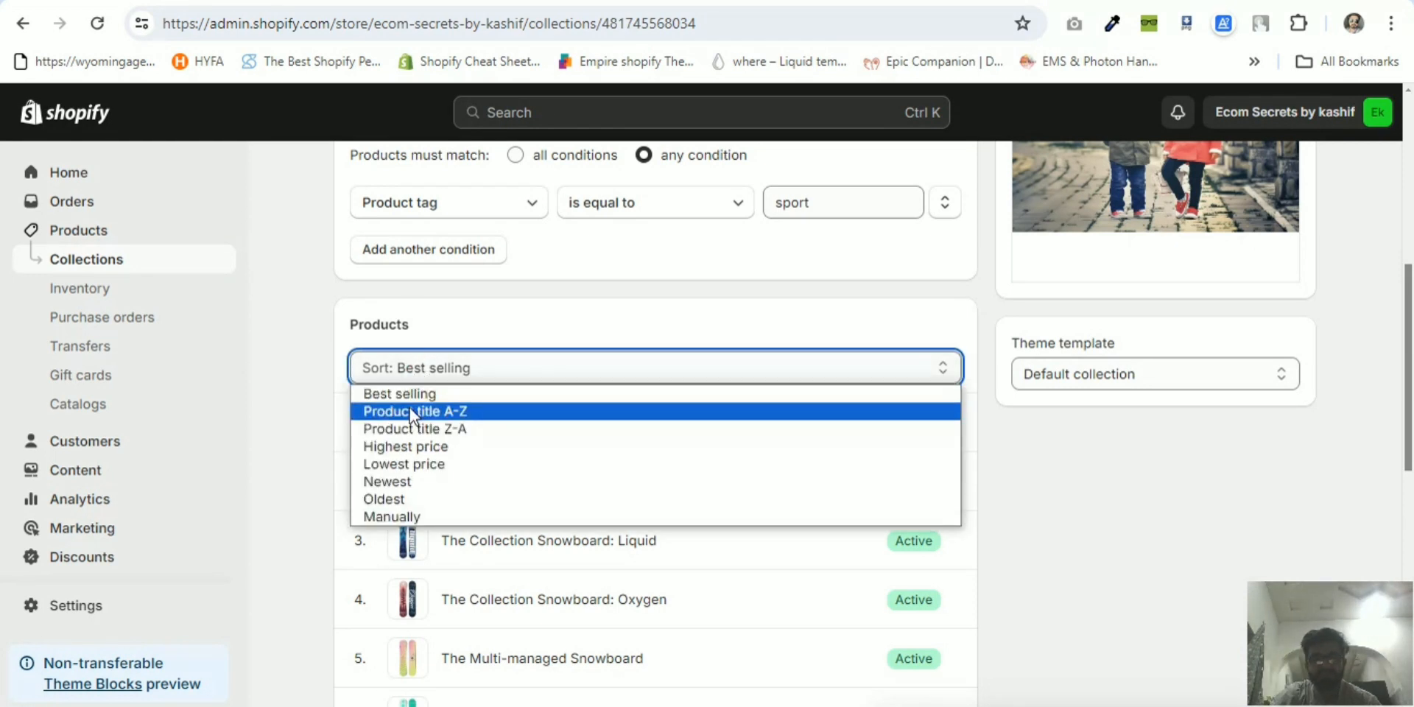
pyautogui.click(396, 356)
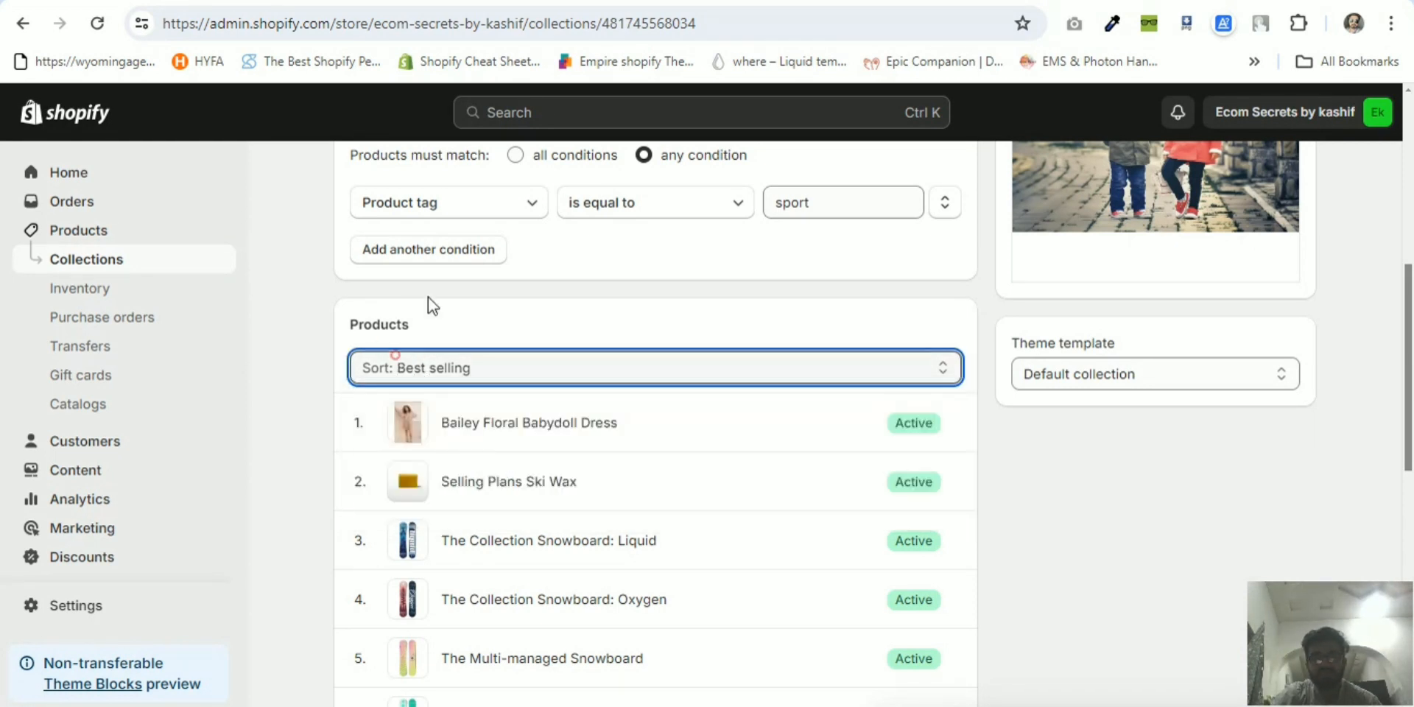
pyautogui.click(456, 204)
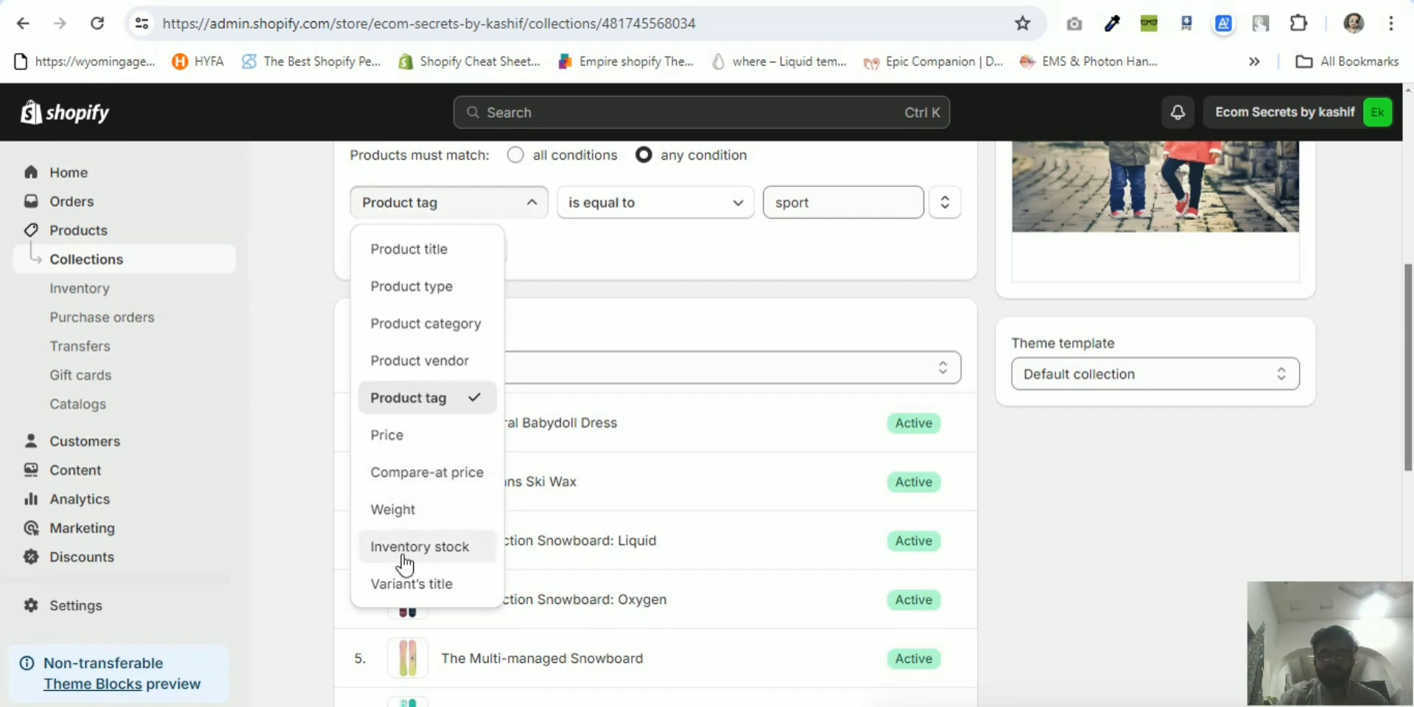
pyautogui.click(310, 542)
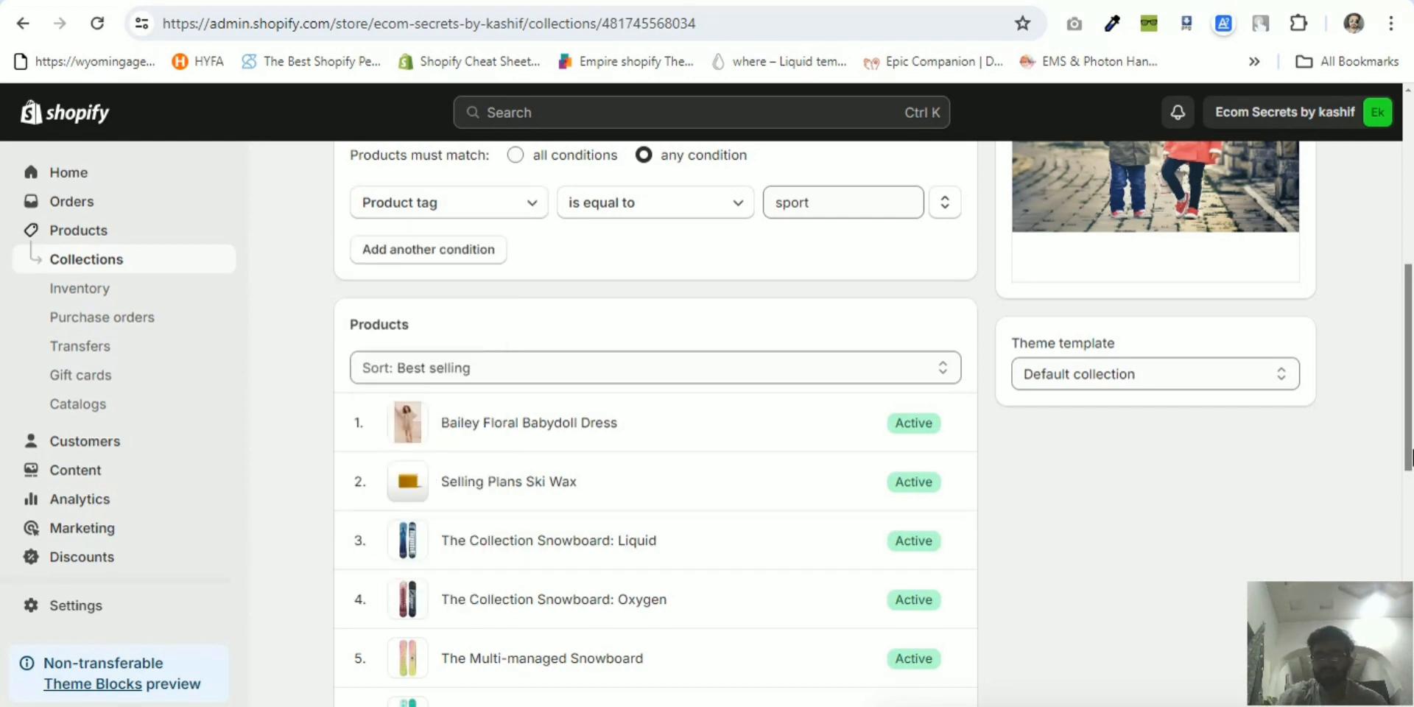
# Review the Sport Accessories collection's details, conditions and products once more, and return to the collections list.
pyautogui.scroll(7, 1410, 462)
pyautogui.scroll(-7, 1400, 466)
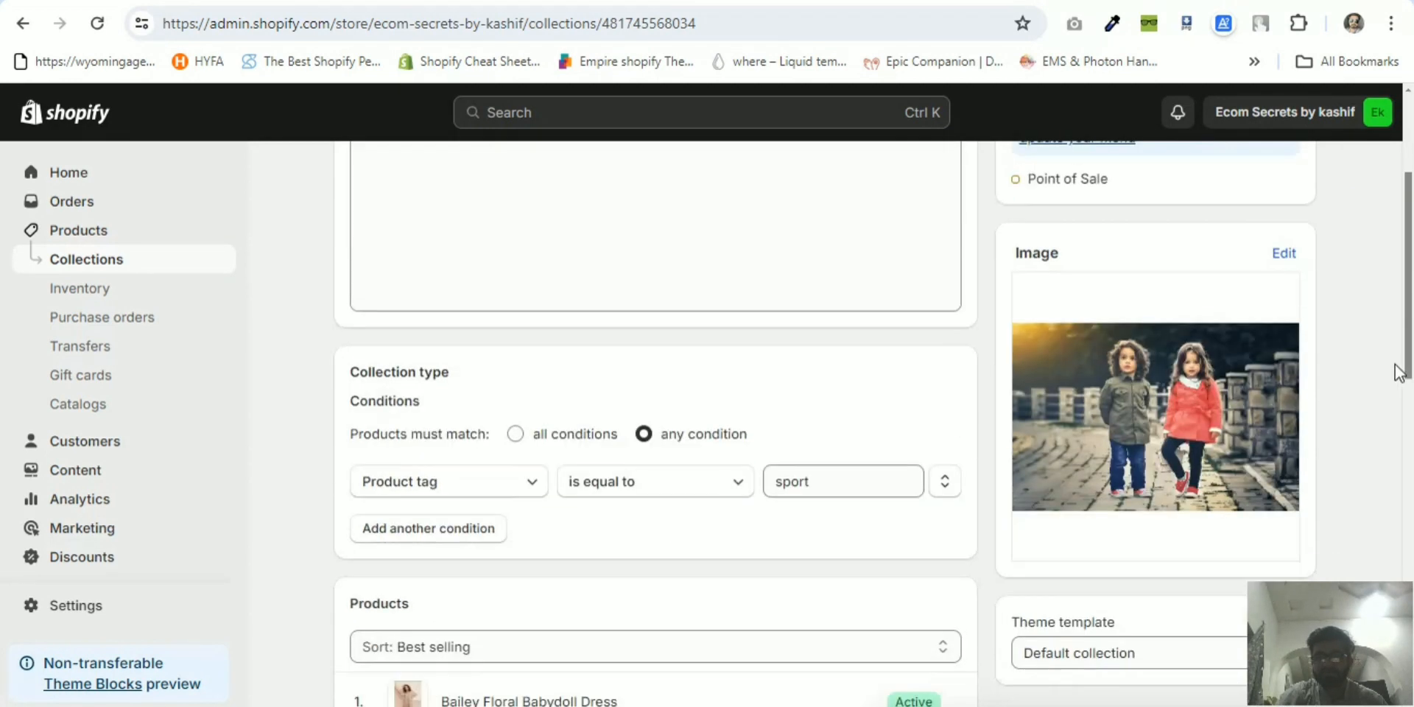
pyautogui.scroll(-6, 1400, 464)
pyautogui.scroll(13, 1404, 369)
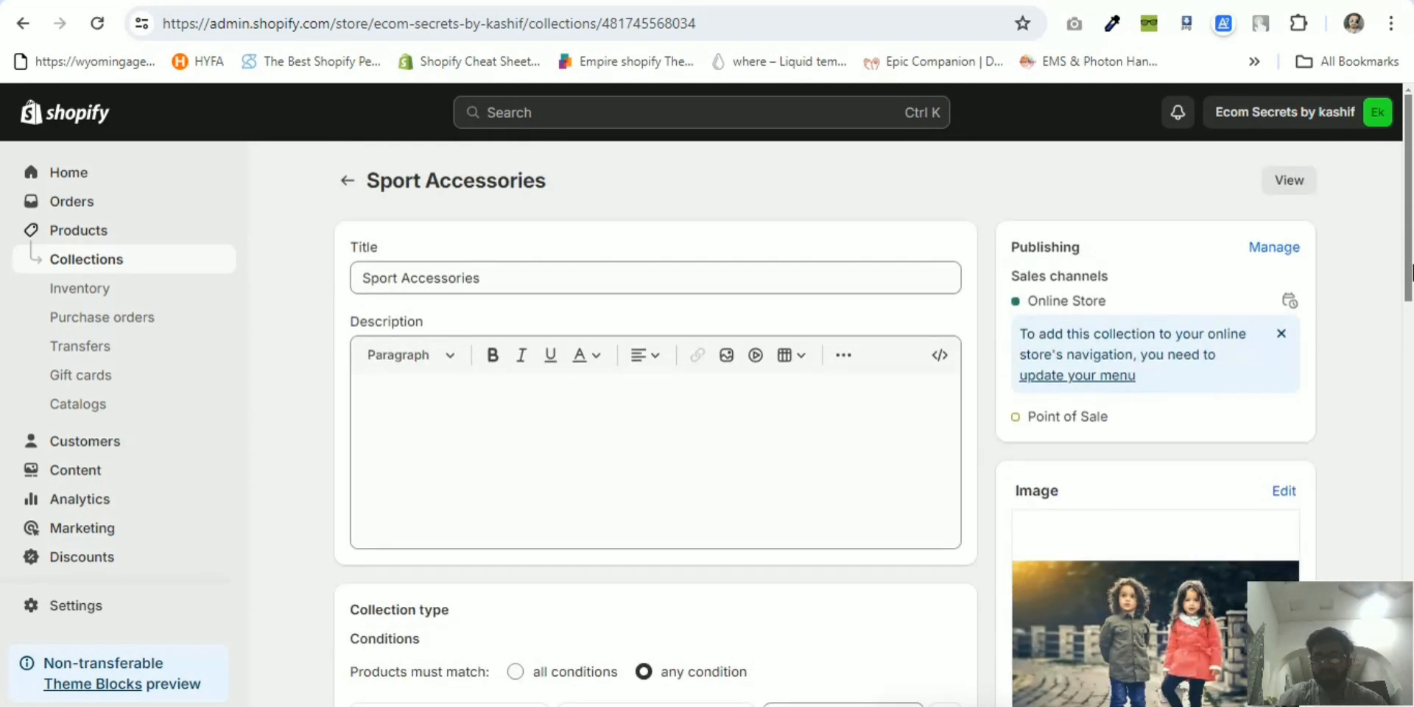
pyautogui.click(345, 181)
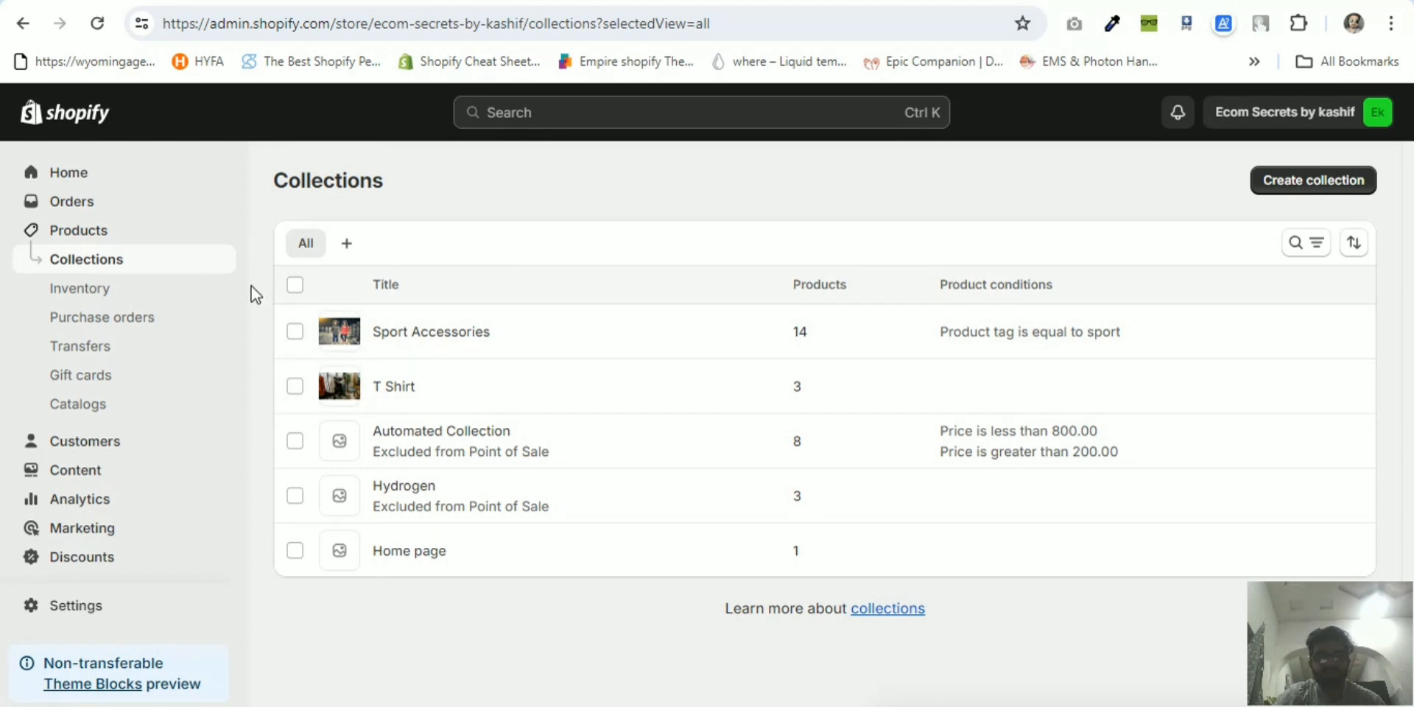
pyautogui.scroll(-2, 240, 396)
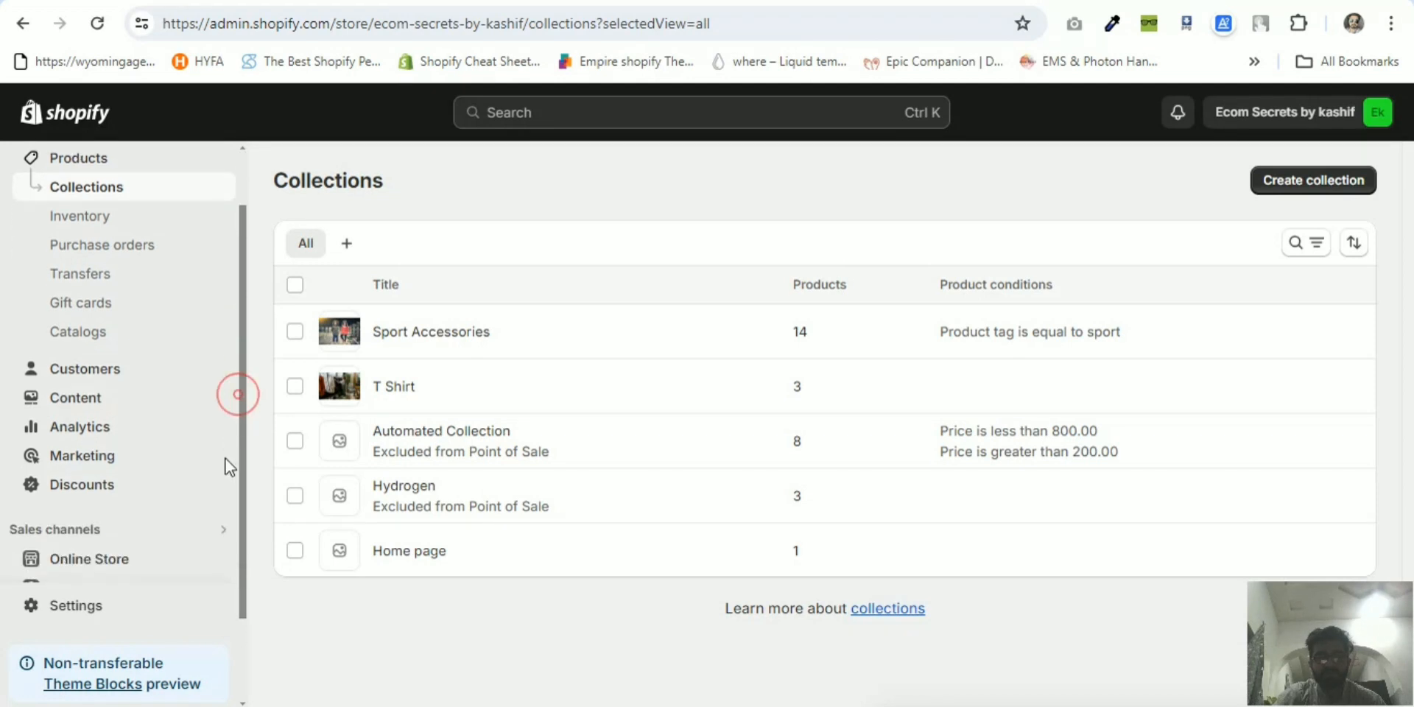
pyautogui.scroll(2, 227, 506)
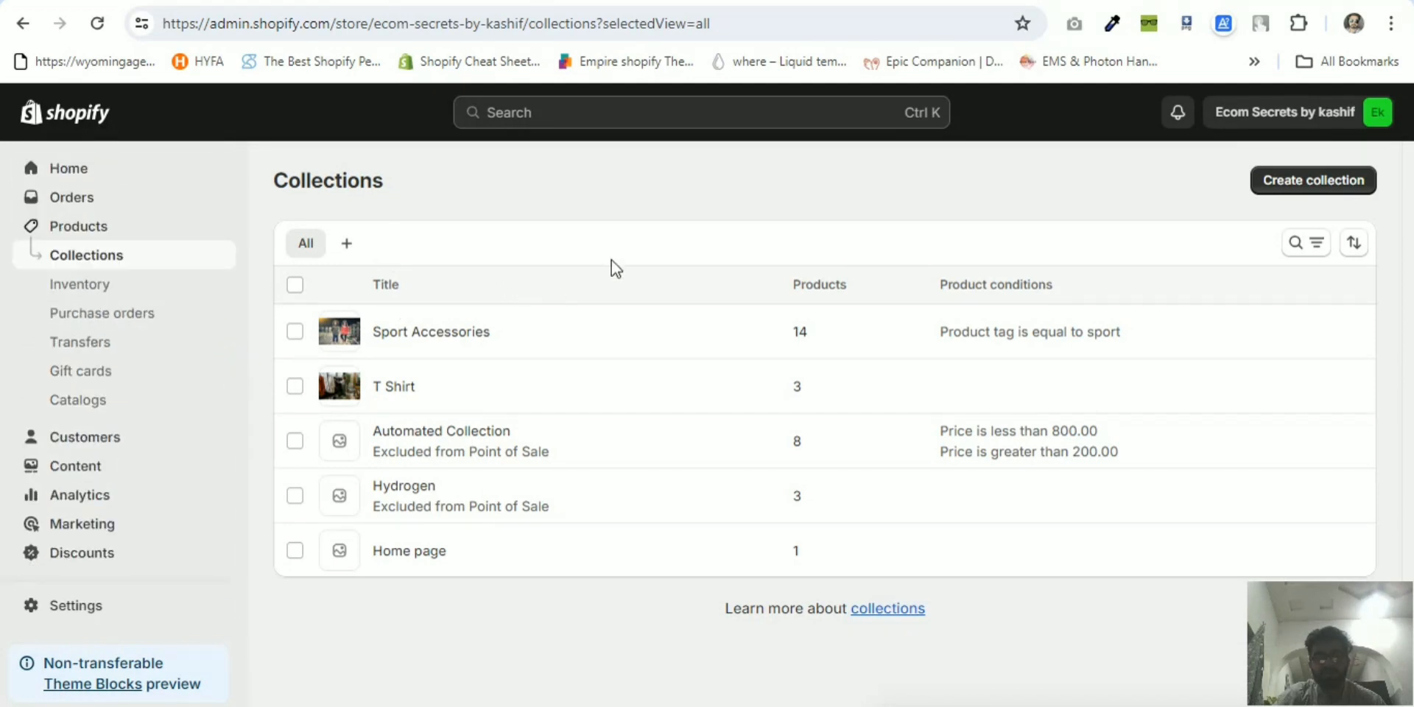